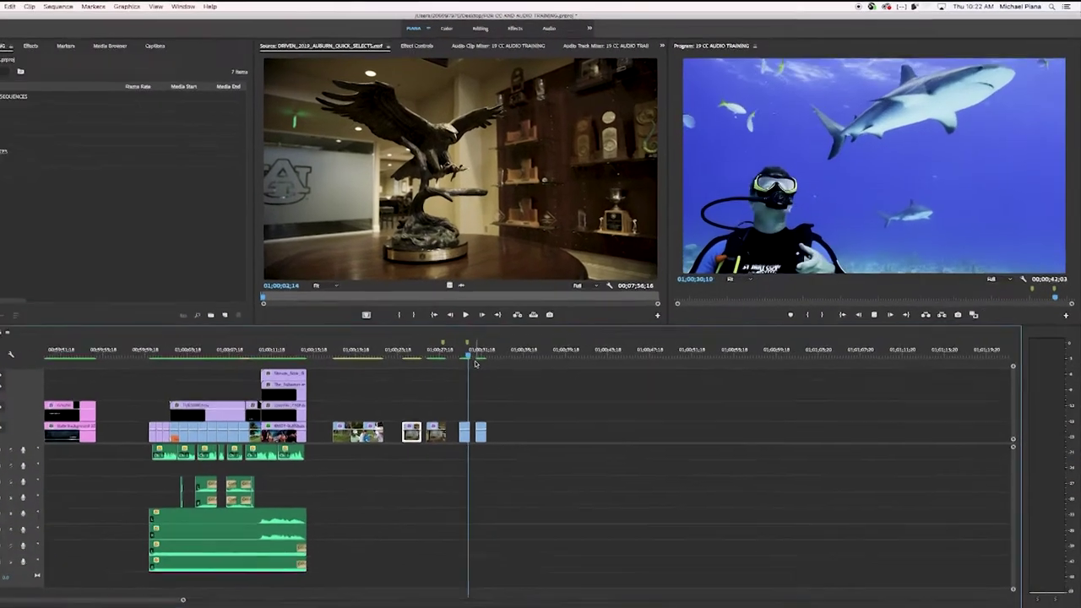
# - Preview the diver shot, then park the playhead at 01;00;29;15 with sharks behind the diver
pyautogui.click(521, 330)
pyautogui.click(411, 389)
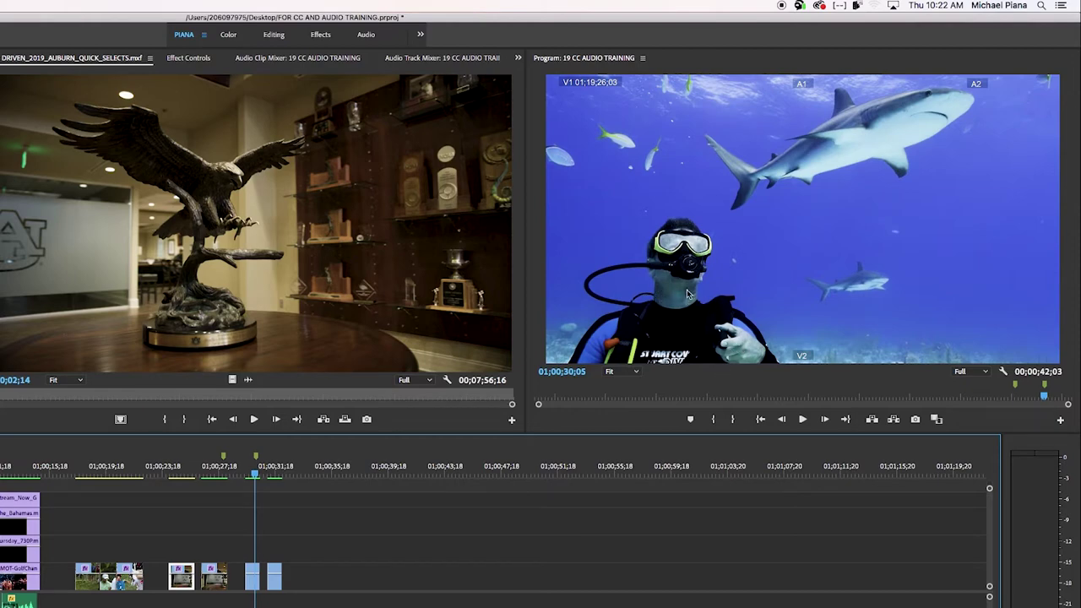
pyautogui.click(252, 466)
pyautogui.press('space')
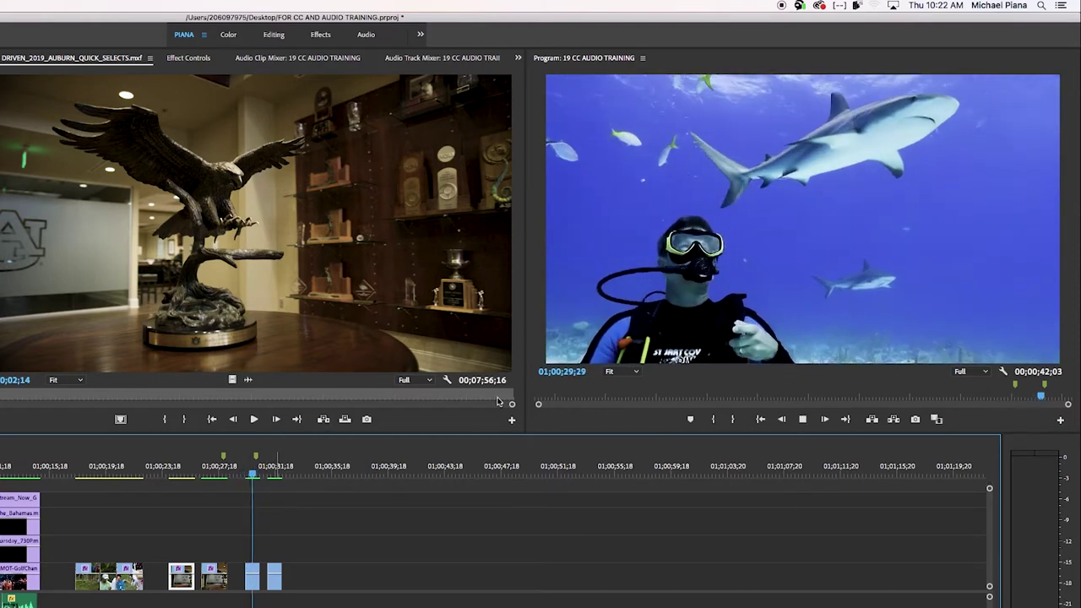
pyautogui.press('space')
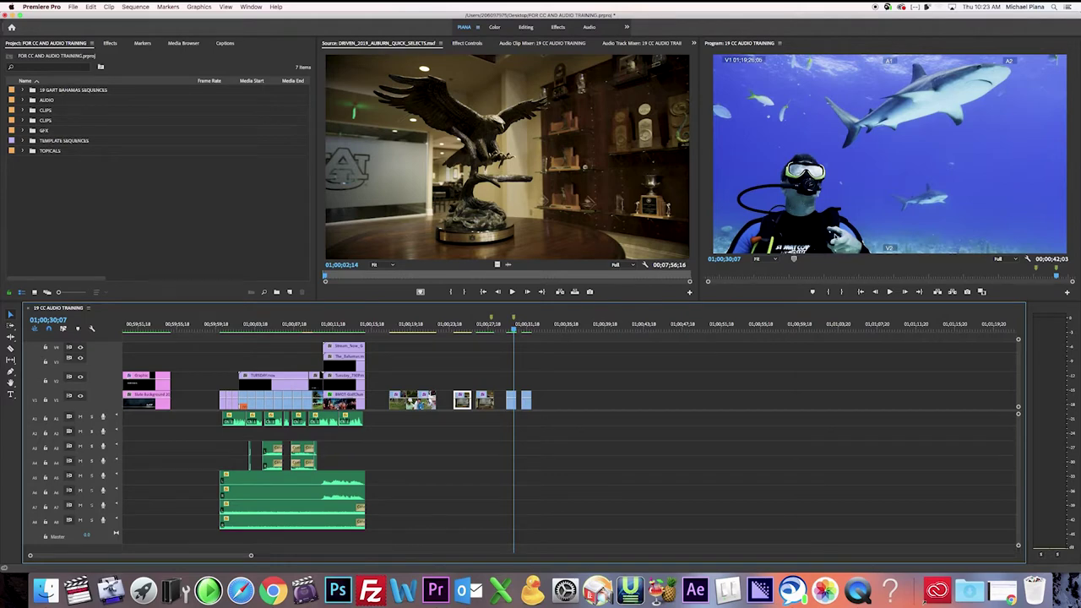
pyautogui.moveTo(512, 327); pyautogui.dragTo(507, 327)
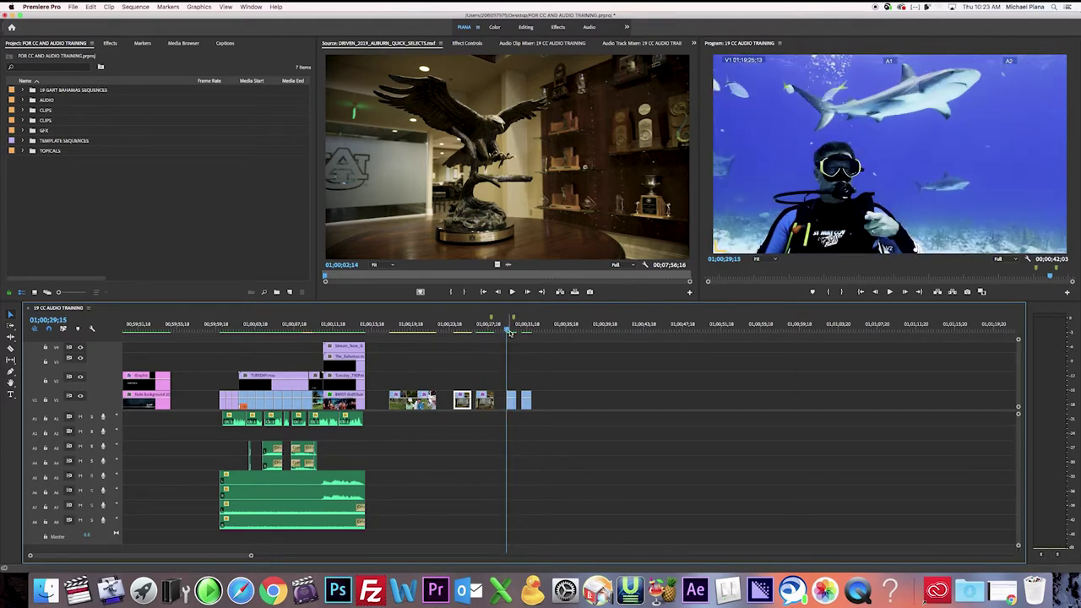
# - Select the diver clip and switch to the Color workspace showing Lumetri Color and the scopes
pyautogui.click(512, 399)
pyautogui.click(495, 27)
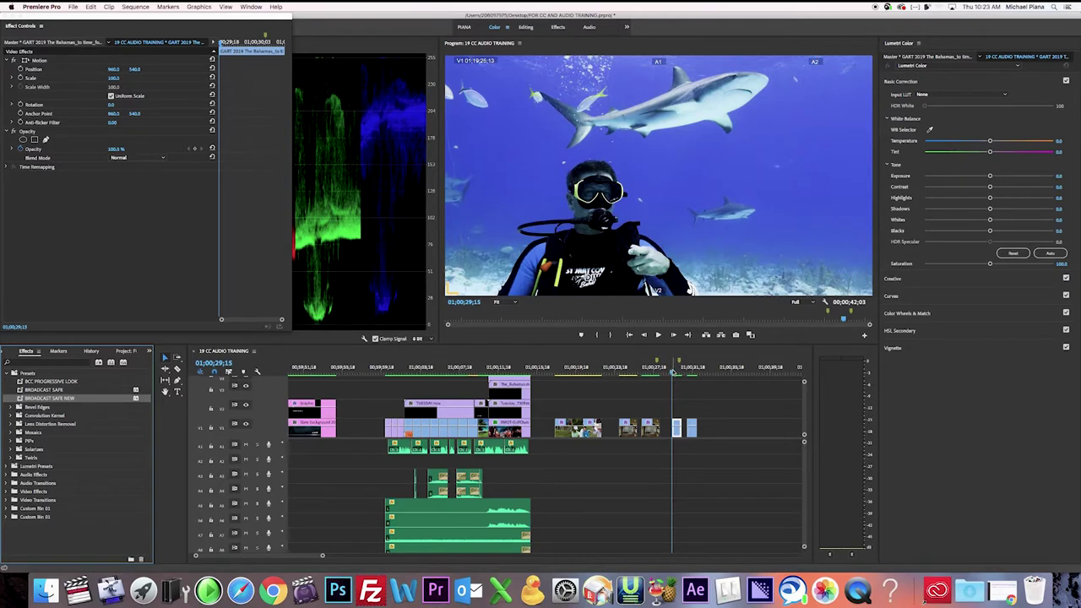
pyautogui.click(674, 373)
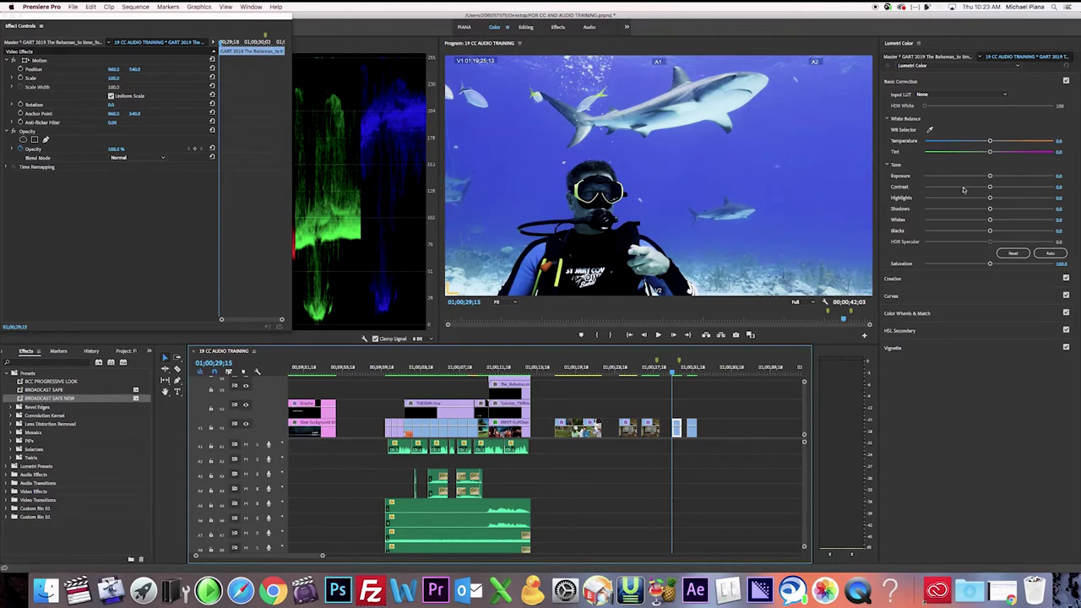
# - Set Basic Correction to Exposure 0.7, Contrast 54.8 and Saturation 149.5 on the diver clip
pyautogui.click(996, 176)
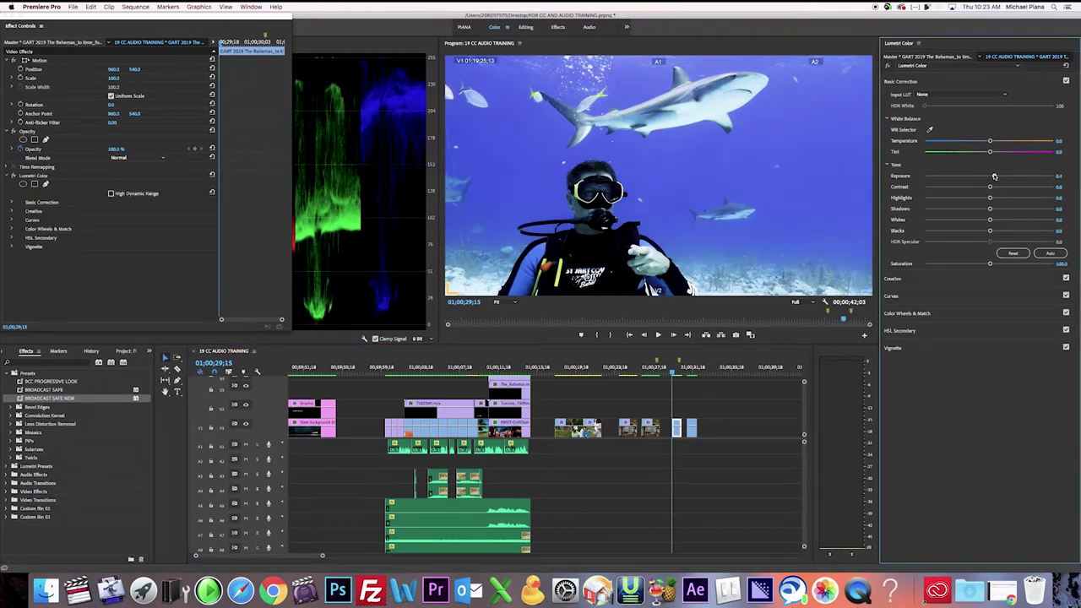
pyautogui.moveTo(996, 175); pyautogui.dragTo(1024, 186)
pyautogui.click(1021, 264)
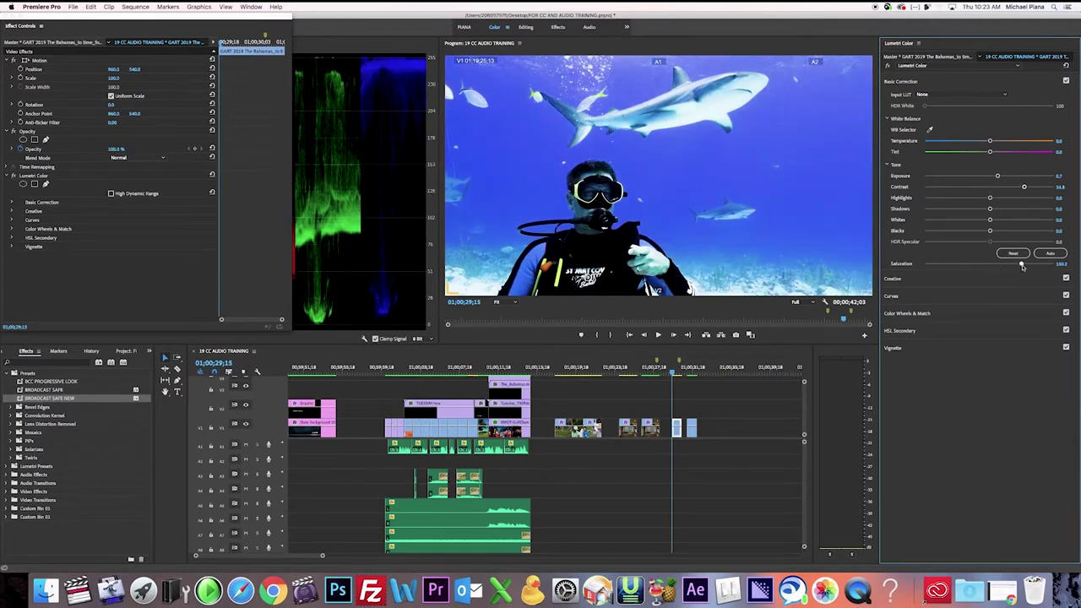
pyautogui.moveTo(1024, 266); pyautogui.dragTo(1021, 264)
pyautogui.click(1018, 67)
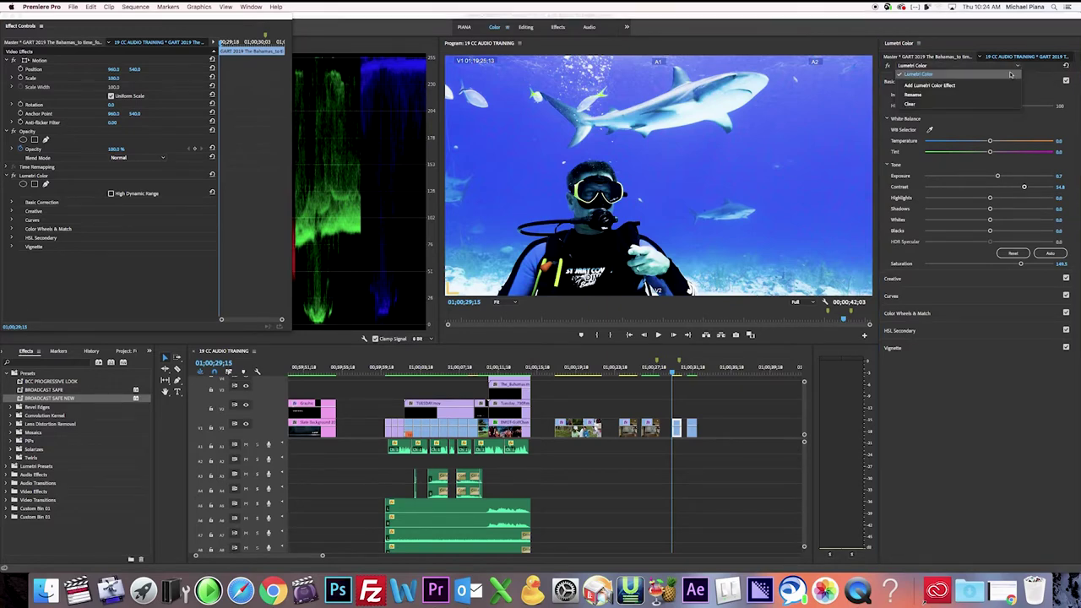
# - Add a second Lumetri Color effect and rename it DIVER
pyautogui.click(1001, 86)
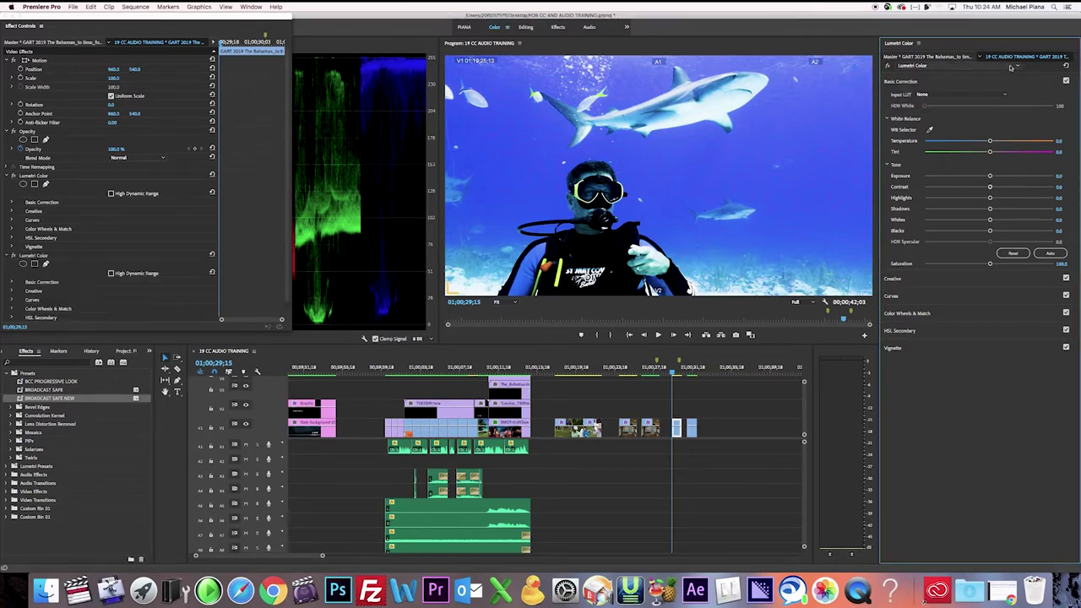
pyautogui.click(1014, 68)
pyautogui.click(992, 103)
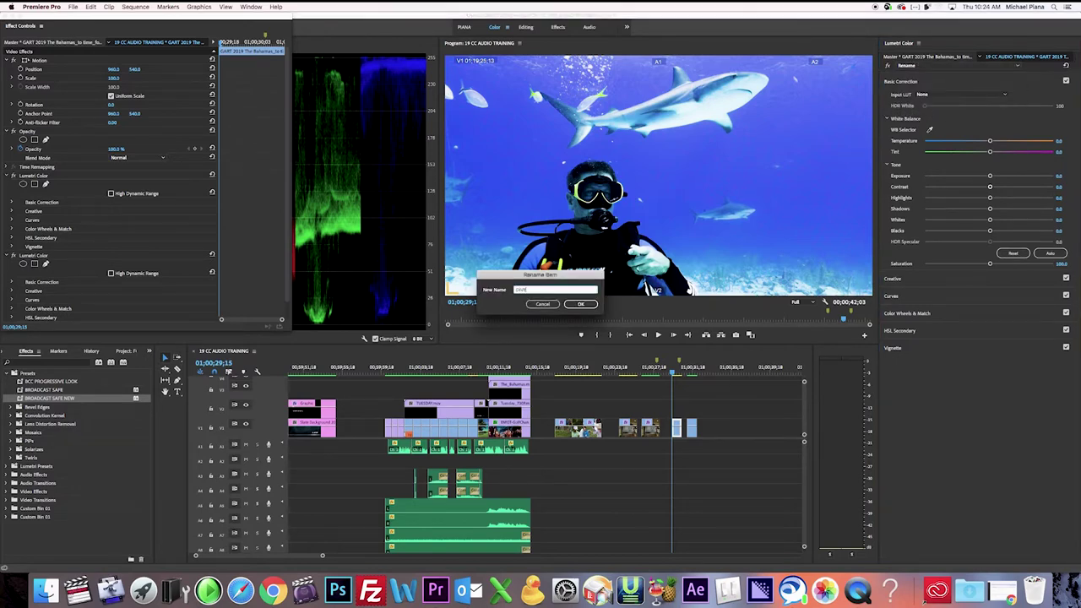
pyautogui.write('DIVER')
pyautogui.click(581, 304)
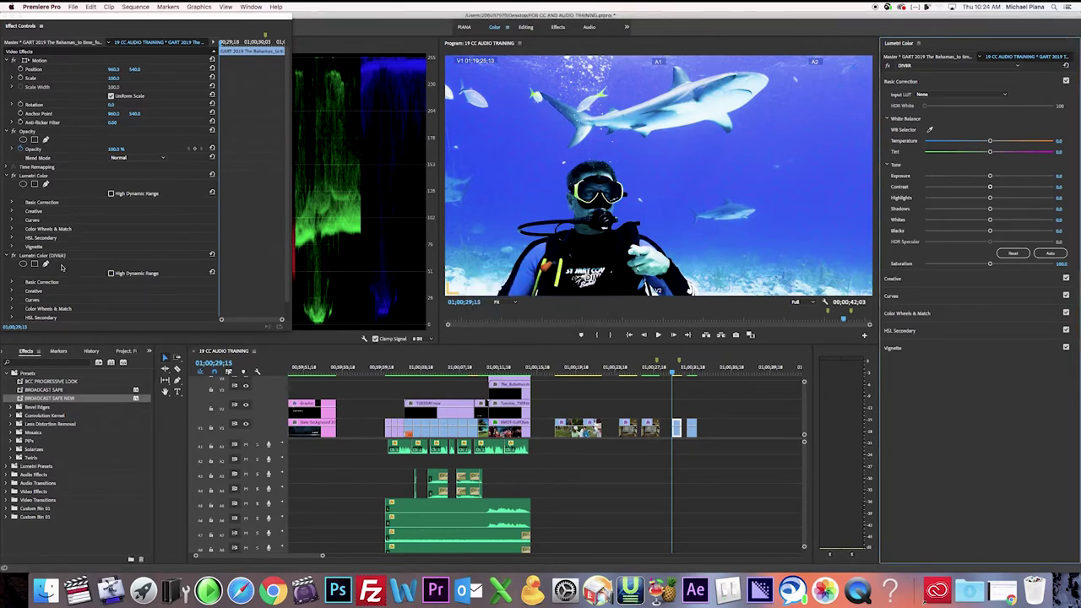
pyautogui.scroll(-2, 78, 229)
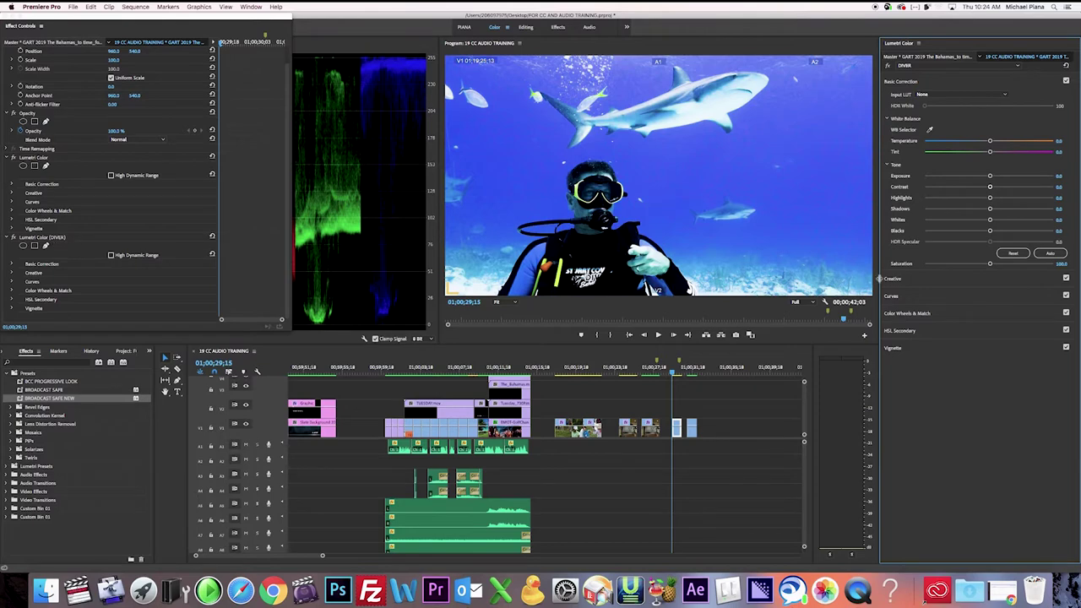
# - Make the DIVER Lumetri effect the active one for editing
pyautogui.click(1024, 68)
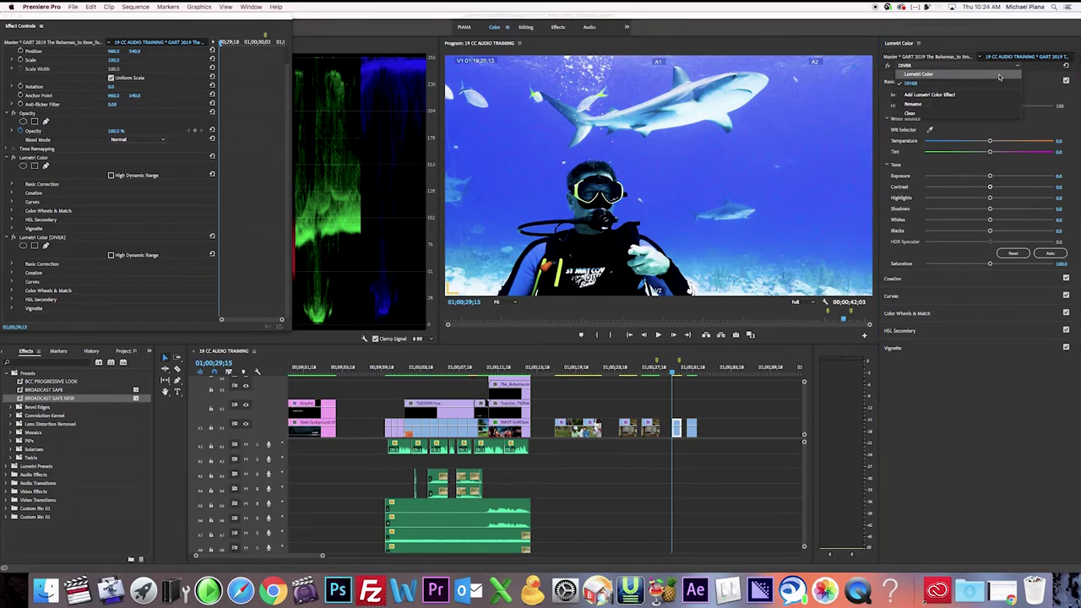
pyautogui.click(1002, 79)
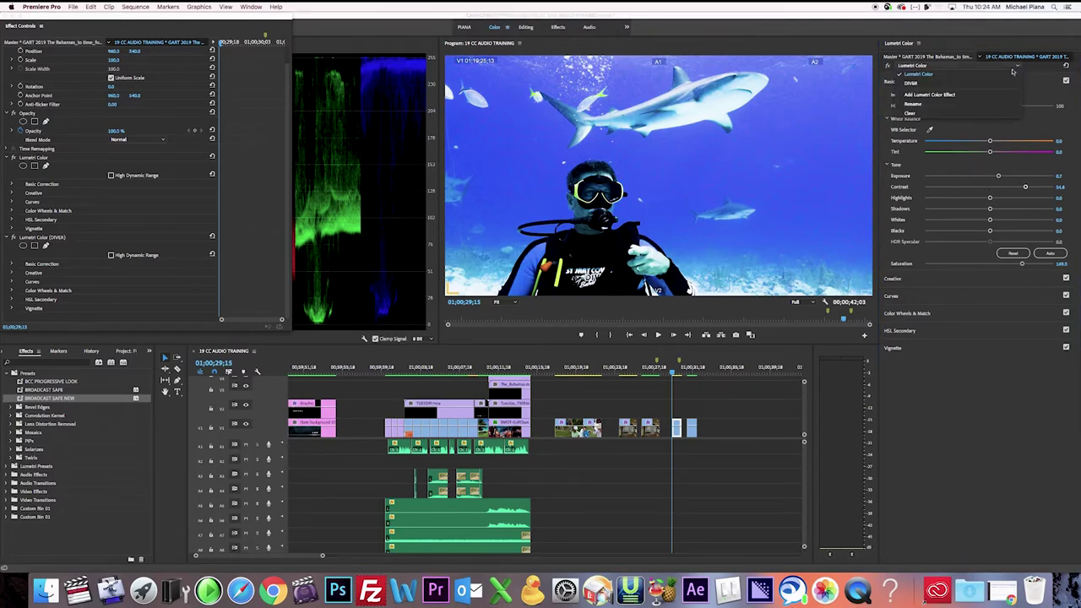
pyautogui.click(1018, 68)
pyautogui.click(1008, 84)
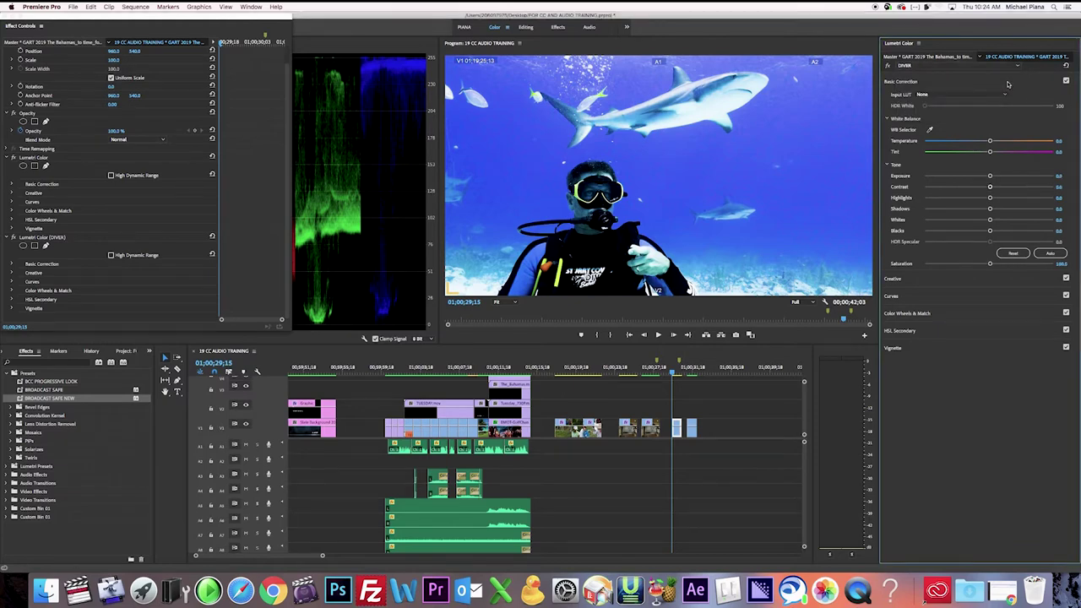
# - Draw a pen mask on DIVER outlining the diver's head and shoulders down to the frame bottom
pyautogui.click(46, 246)
pyautogui.click(495, 296)
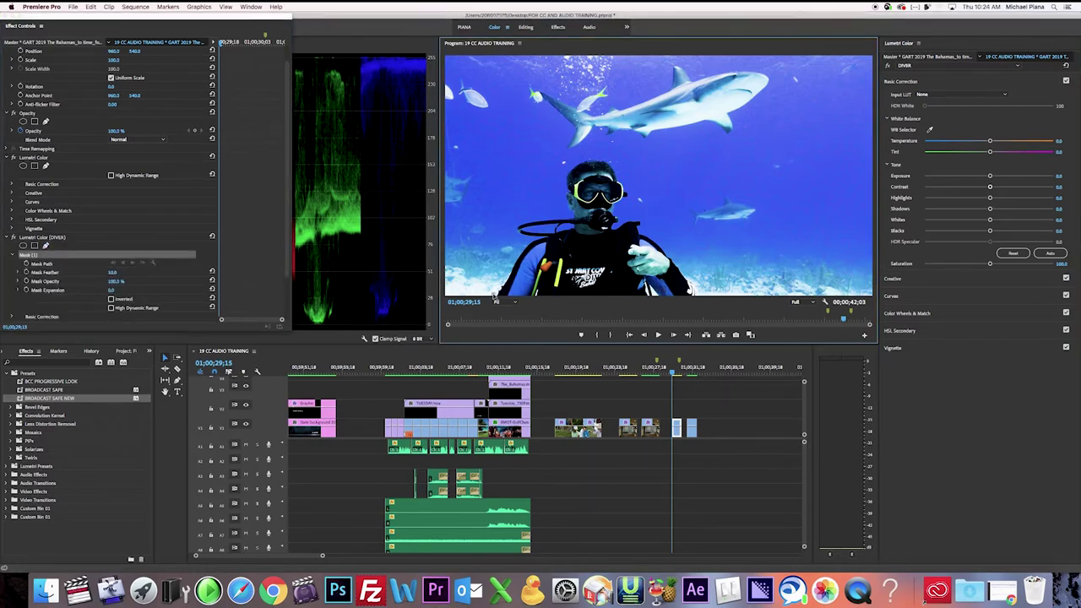
pyautogui.click(560, 229)
pyautogui.click(560, 193)
pyautogui.click(564, 164)
pyautogui.click(590, 157)
pyautogui.click(616, 159)
pyautogui.click(628, 179)
pyautogui.click(631, 203)
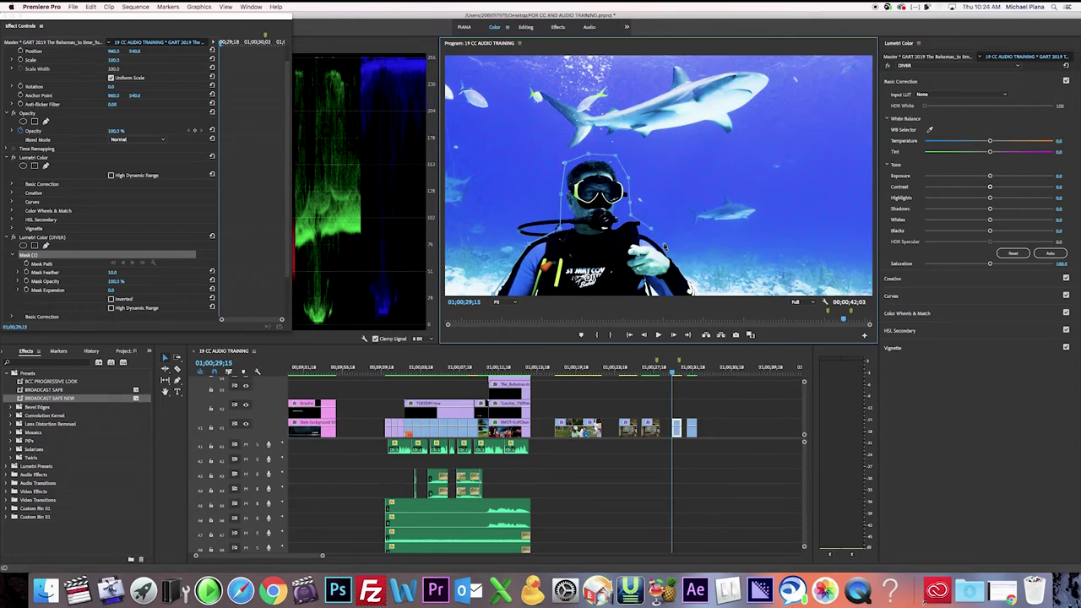
pyautogui.click(687, 273)
pyautogui.click(703, 294)
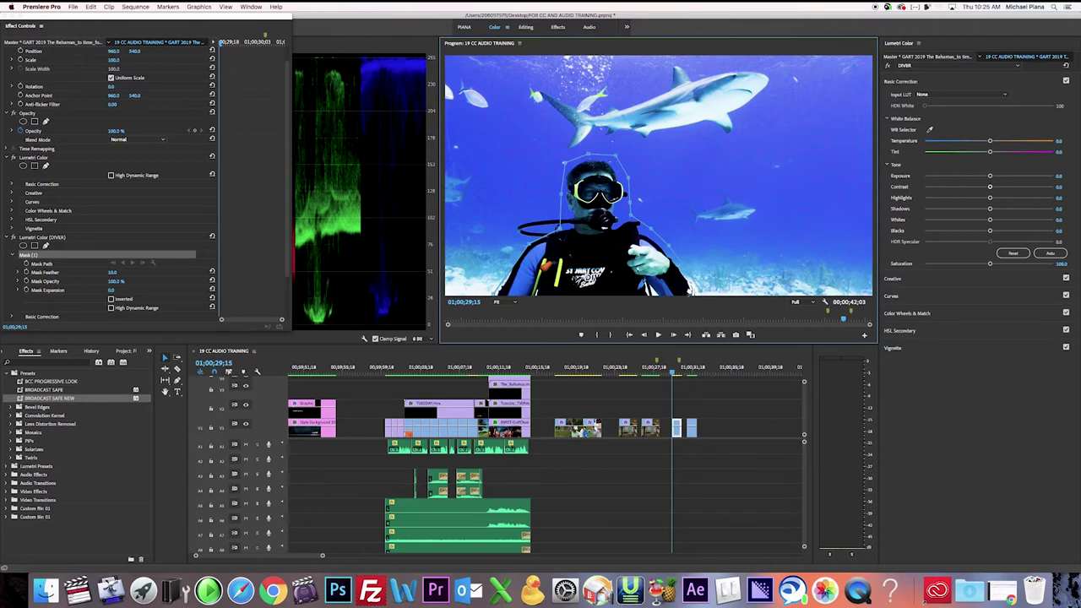
pyautogui.click(495, 295)
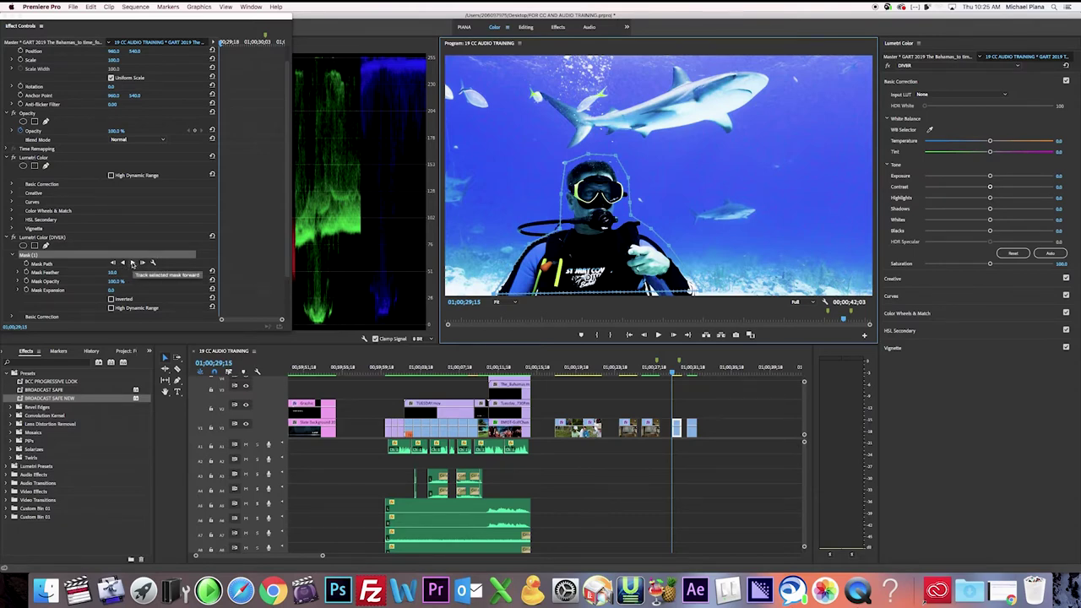
# - Track the diver mask forward and scrub back to confirm it follows the diver
pyautogui.click(132, 264)
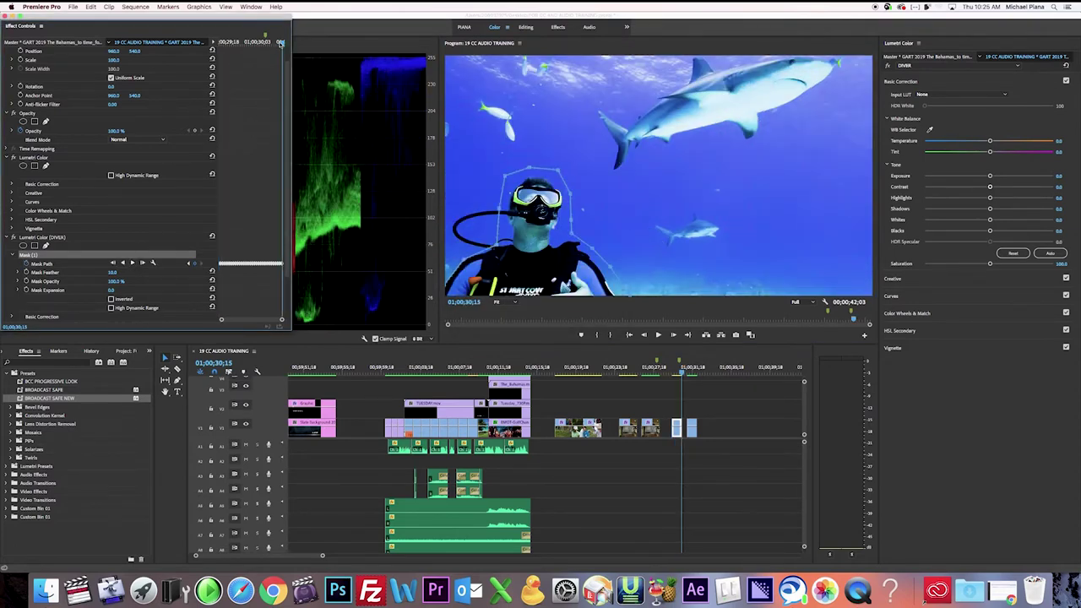
pyautogui.click(274, 42)
pyautogui.moveTo(274, 43); pyautogui.dragTo(212, 49)
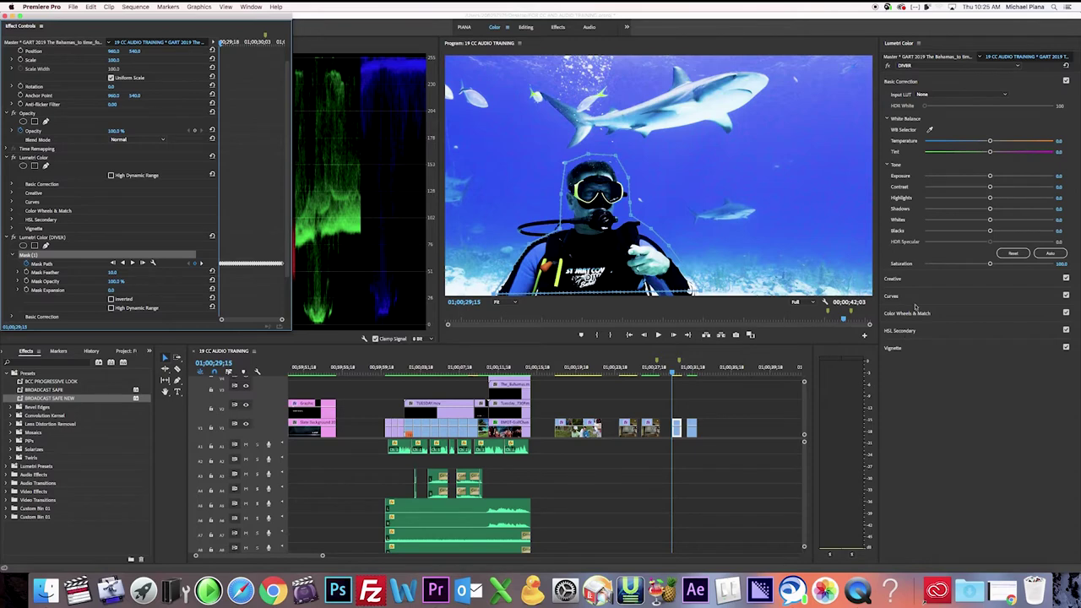
# - In HSL Secondary, sample the diver's colour as the key and show the gray key preview
pyautogui.click(902, 81)
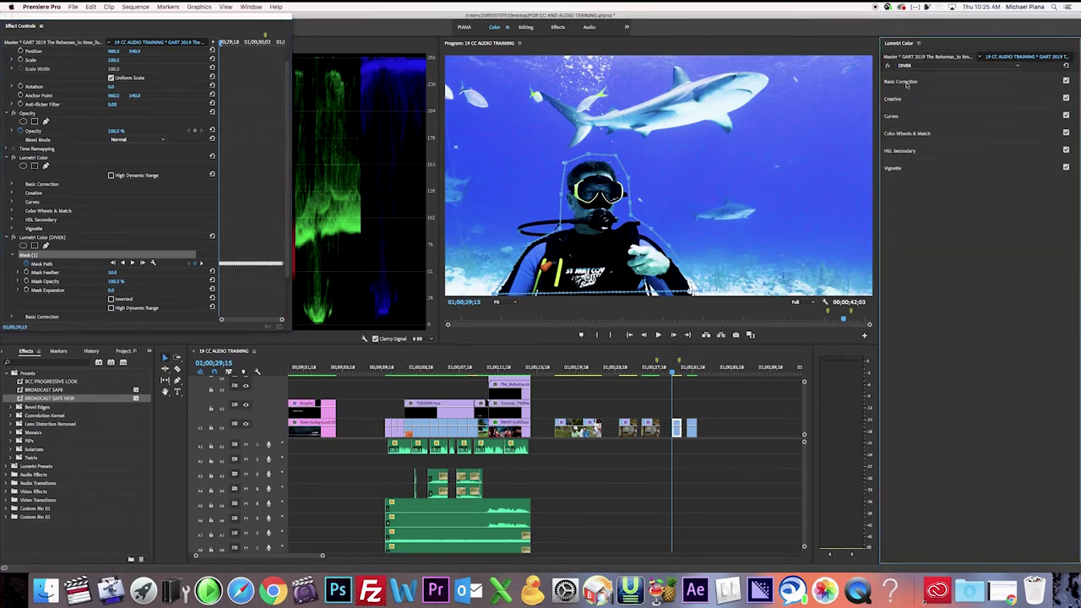
pyautogui.click(900, 150)
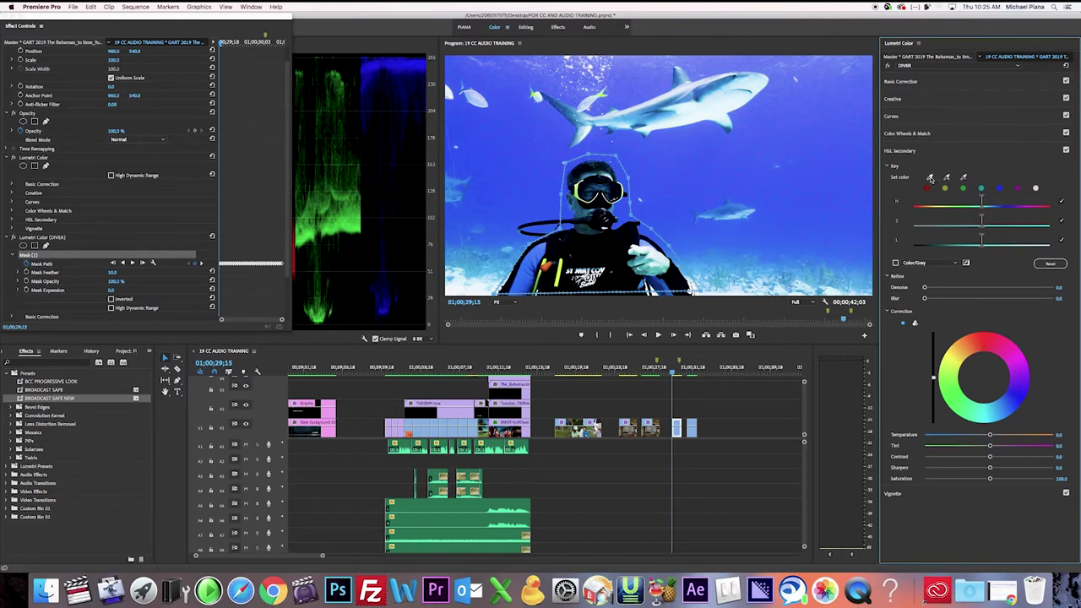
pyautogui.click(930, 178)
pyautogui.click(655, 254)
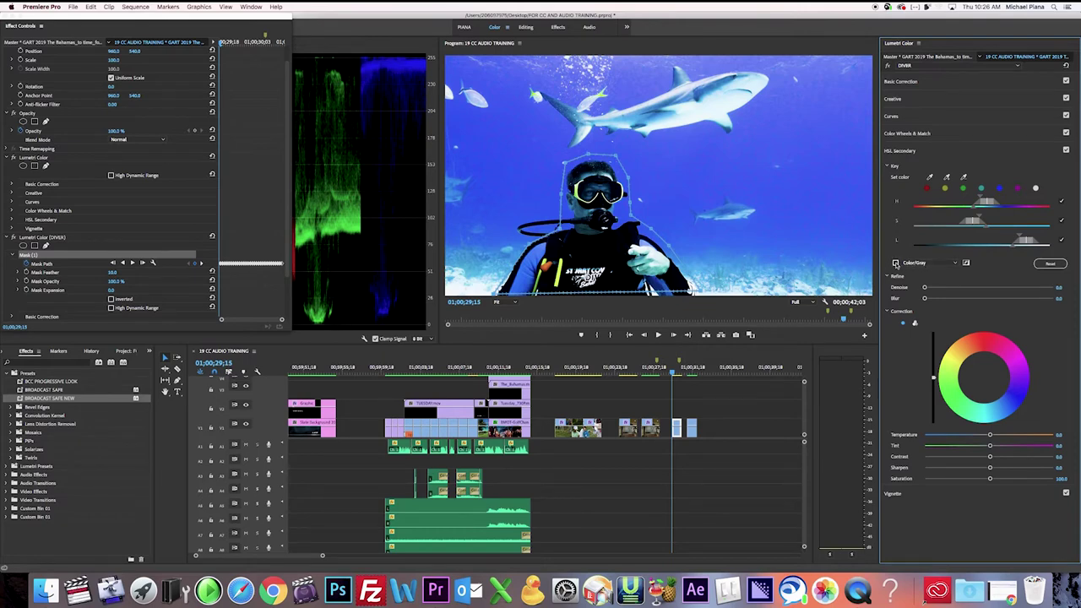
pyautogui.click(895, 263)
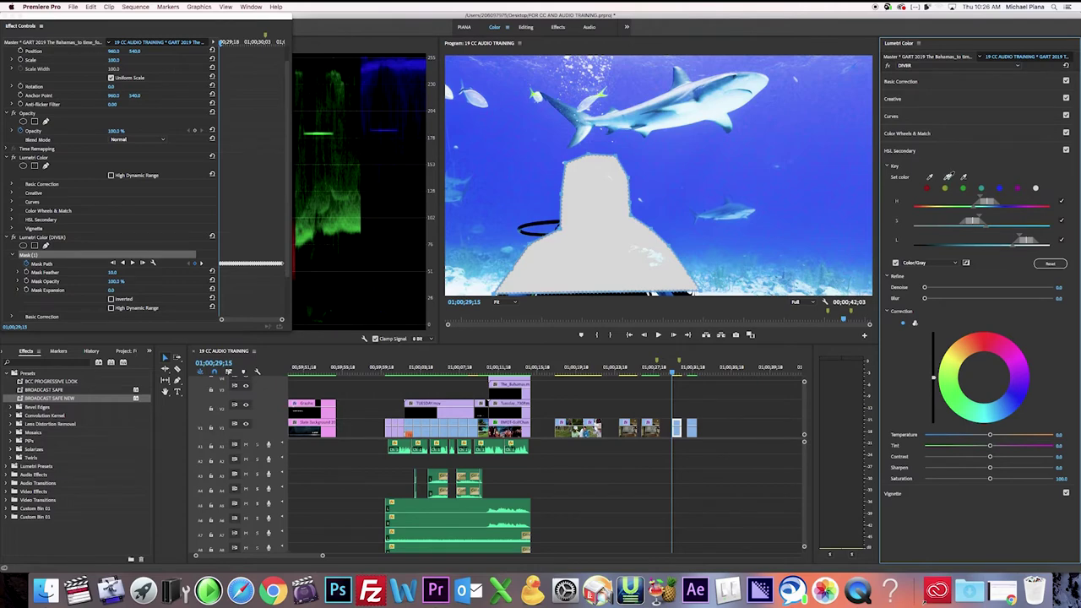
# - Refine the HSL key with added samples on the diver and a removal sample on the face
pyautogui.click(649, 250)
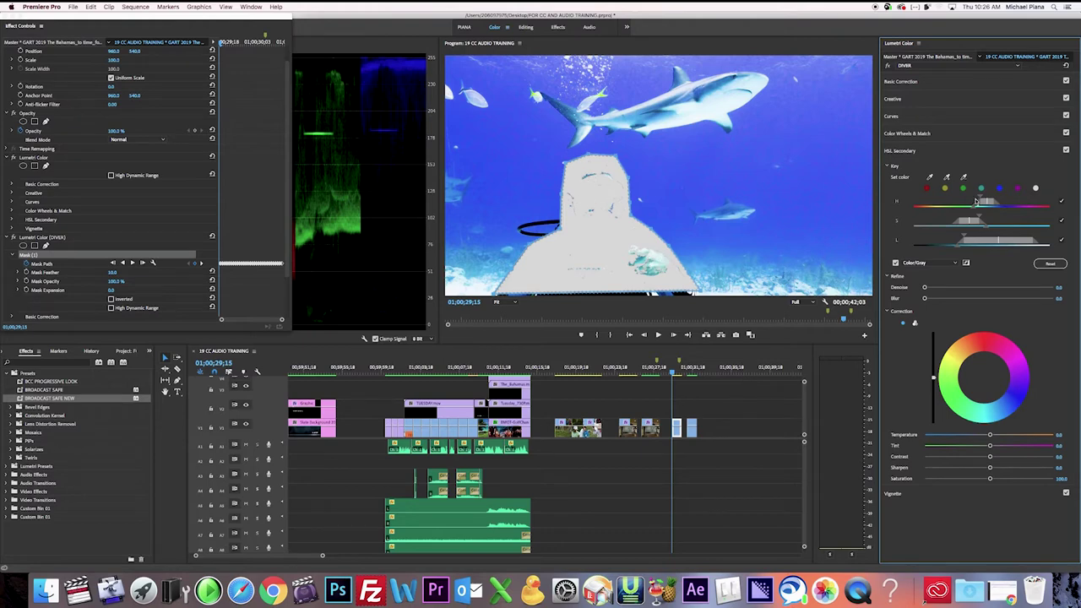
pyautogui.click(947, 178)
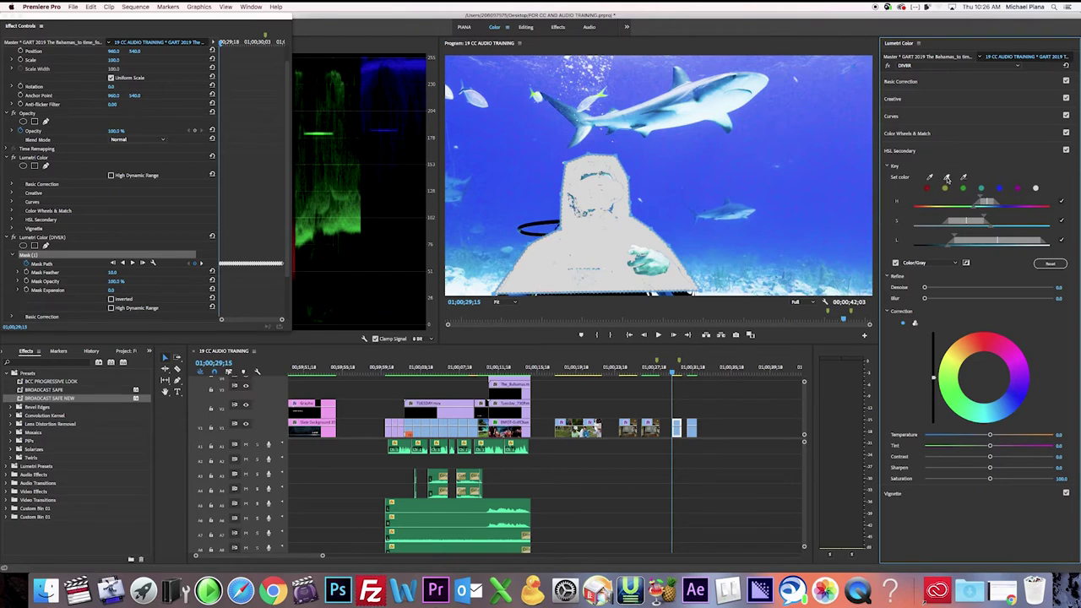
pyautogui.click(657, 262)
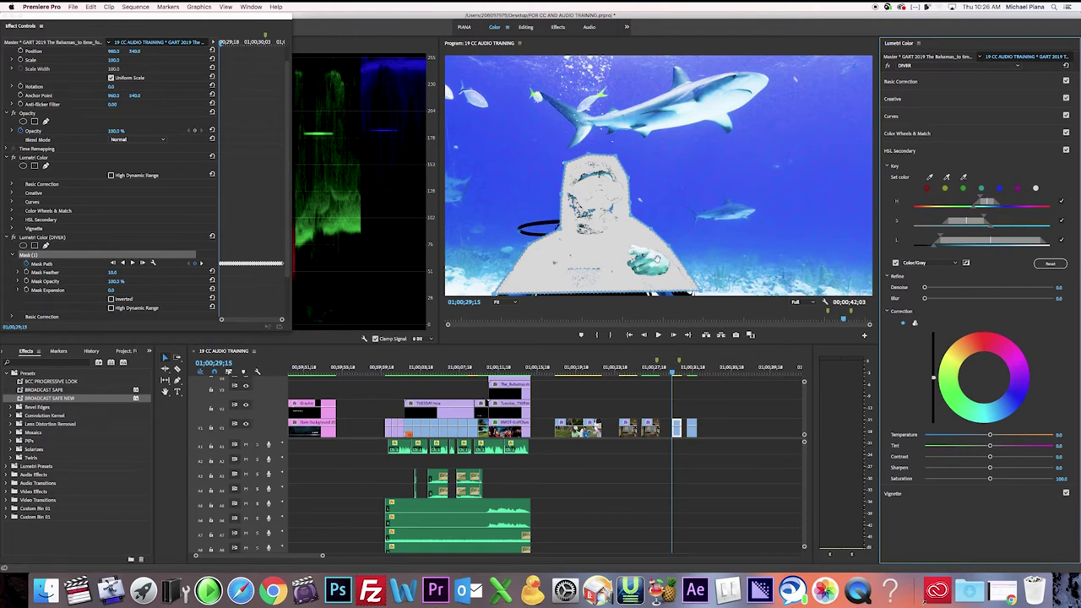
pyautogui.click(946, 177)
pyautogui.click(655, 266)
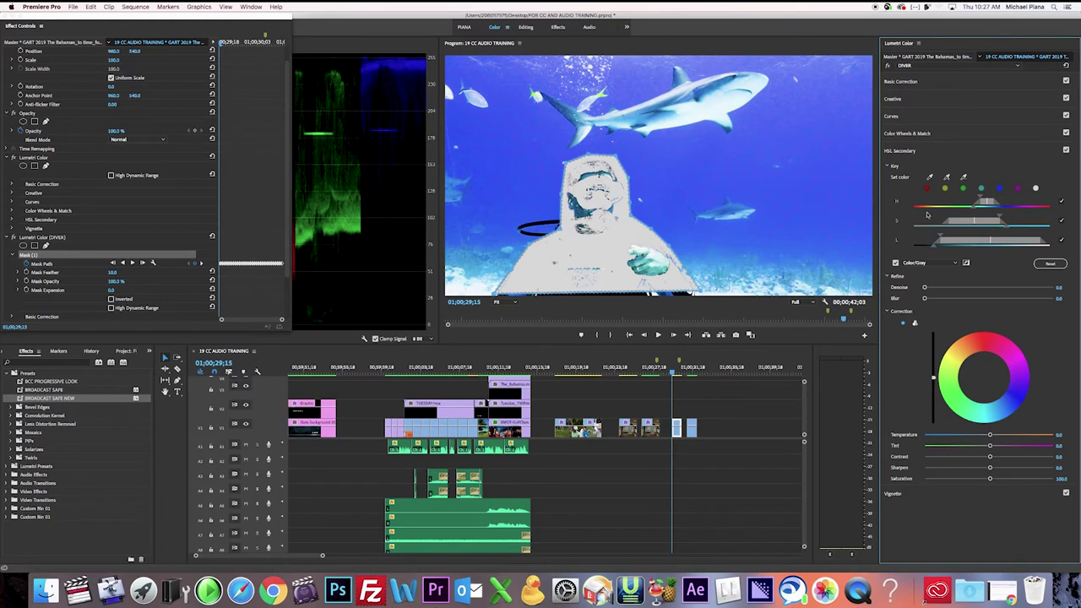
pyautogui.click(966, 178)
pyautogui.click(582, 223)
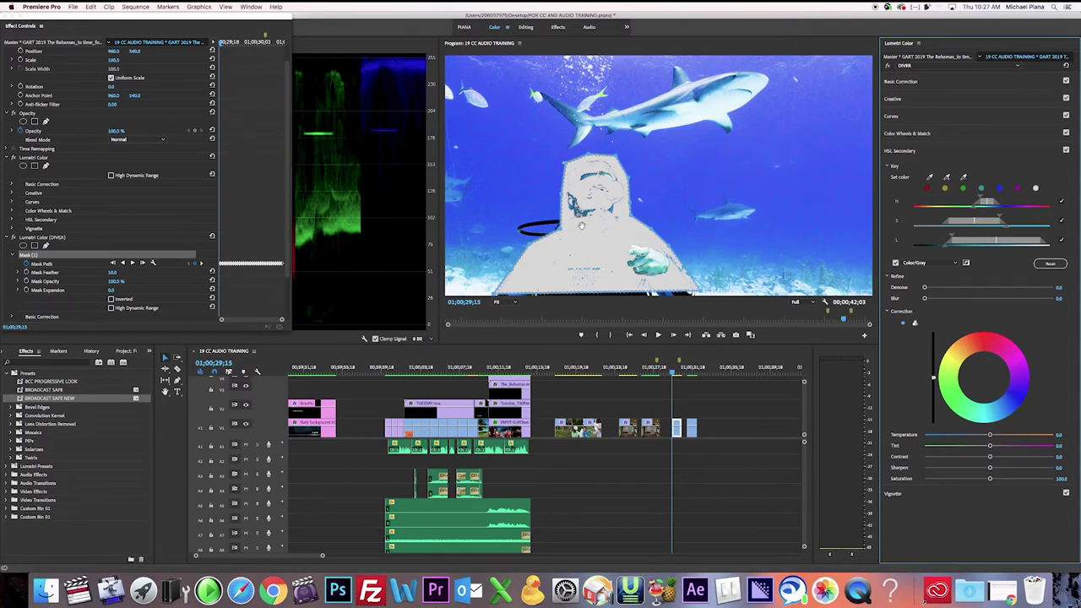
pyautogui.click(581, 225)
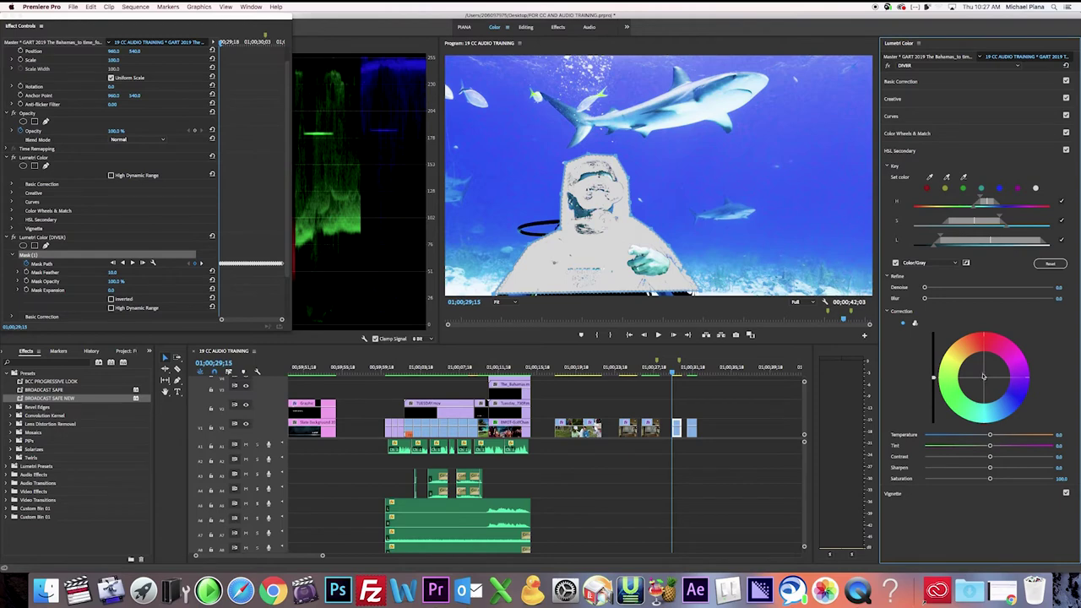
# - Nudge the correction wheel's centre slightly off neutral, then return to frame 01;00;29;15
pyautogui.moveTo(983, 377); pyautogui.dragTo(984, 369)
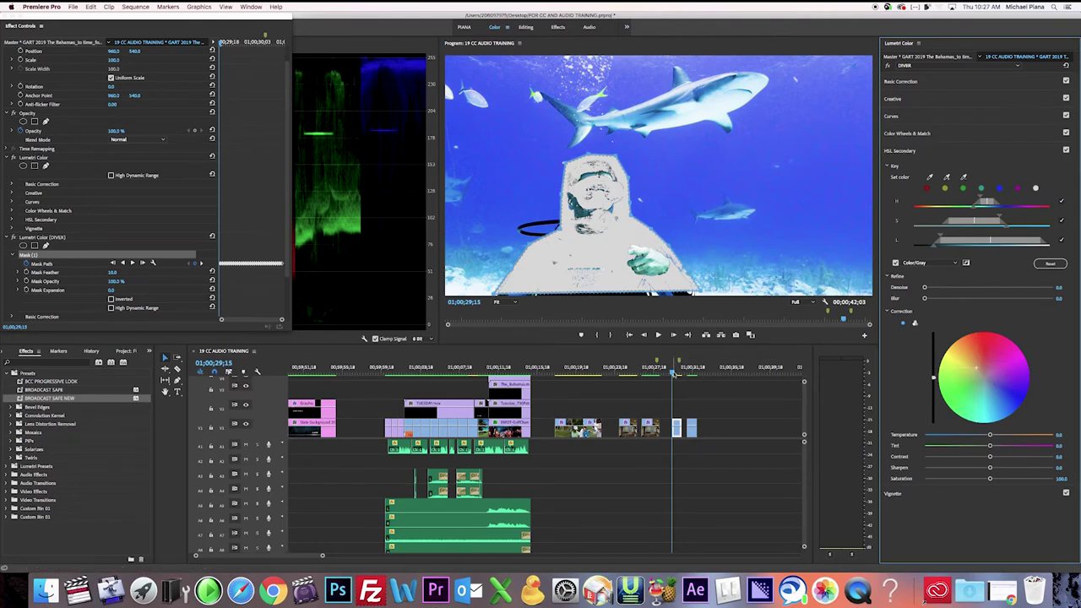
pyautogui.click(677, 374)
pyautogui.moveTo(677, 374); pyautogui.dragTo(673, 374)
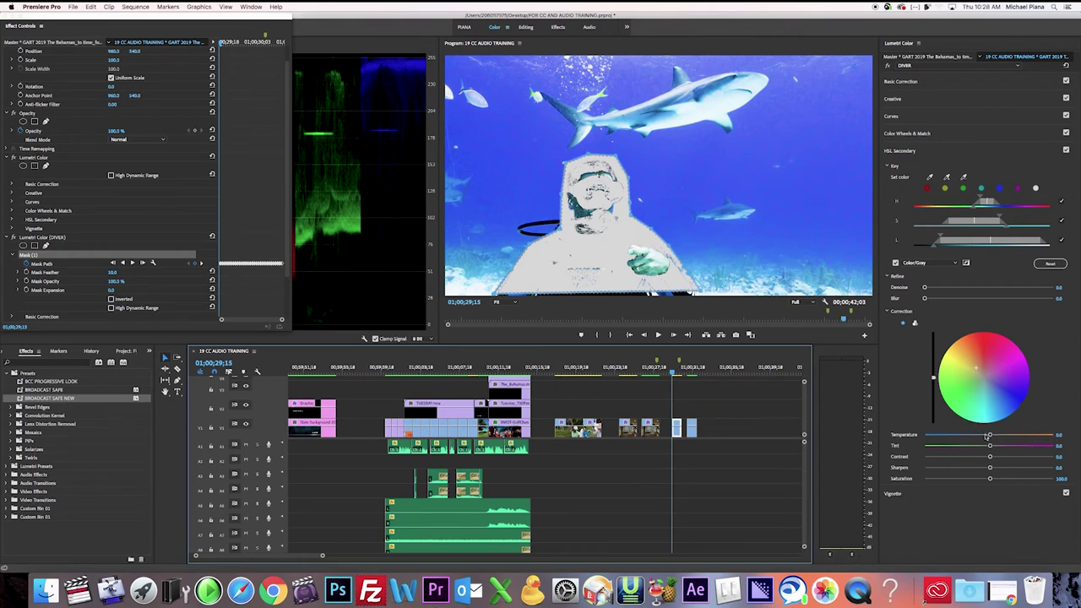
# - Set Temperature about 91, Tint about 38, Saturation 120 and key Blur 4.0, then hide the gray preview
pyautogui.click(993, 435)
pyautogui.moveTo(993, 436); pyautogui.dragTo(1042, 437)
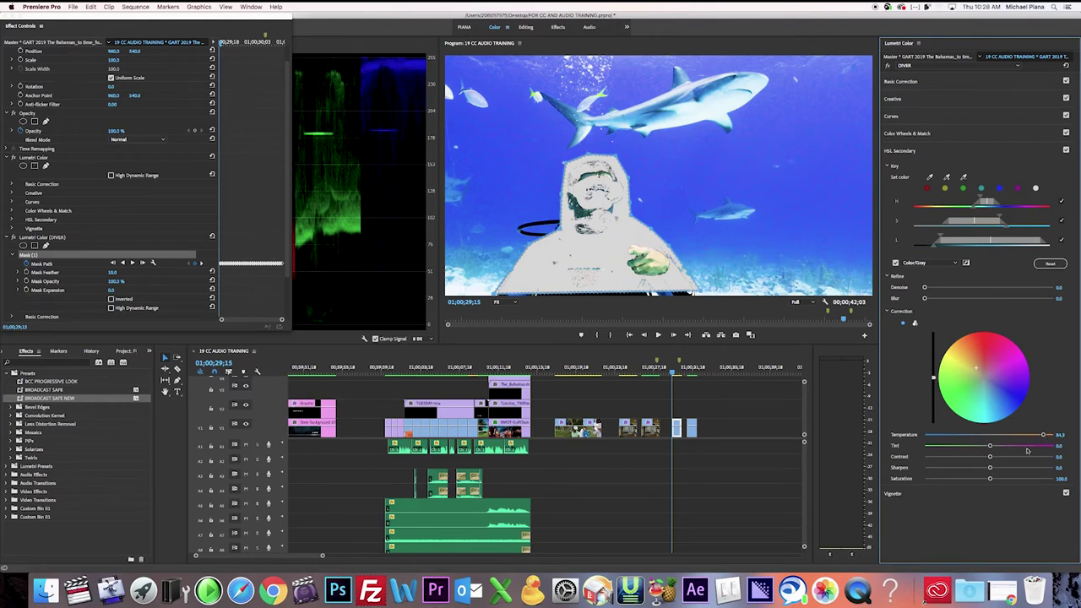
pyautogui.moveTo(991, 448); pyautogui.dragTo(1004, 450)
pyautogui.moveTo(976, 368); pyautogui.dragTo(970, 362)
pyautogui.moveTo(1004, 447); pyautogui.dragTo(1006, 447)
pyautogui.moveTo(1043, 436); pyautogui.dragTo(1050, 436)
pyautogui.moveTo(990, 479); pyautogui.dragTo(1002, 480)
pyautogui.moveTo(925, 299); pyautogui.dragTo(937, 301)
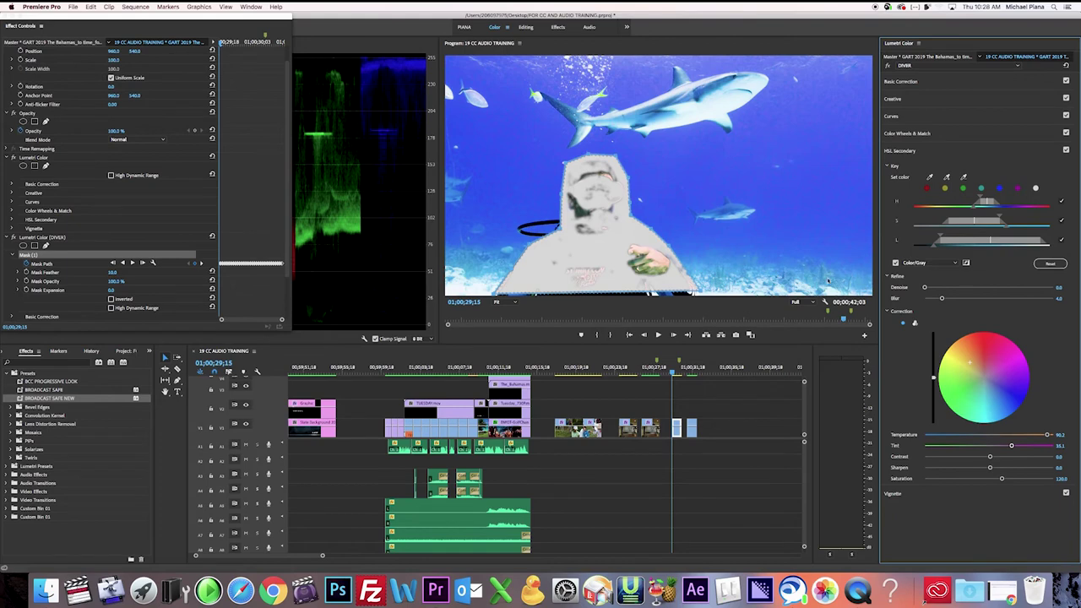
pyautogui.click(895, 263)
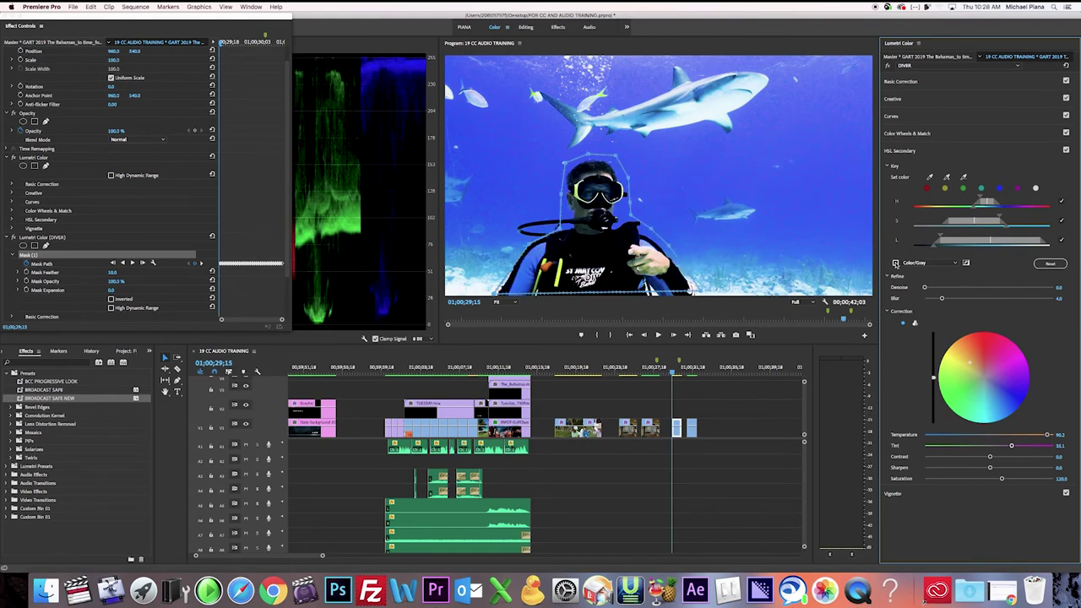
# - Mark in and out points around the diver clip and render In to Out
pyautogui.click(674, 373)
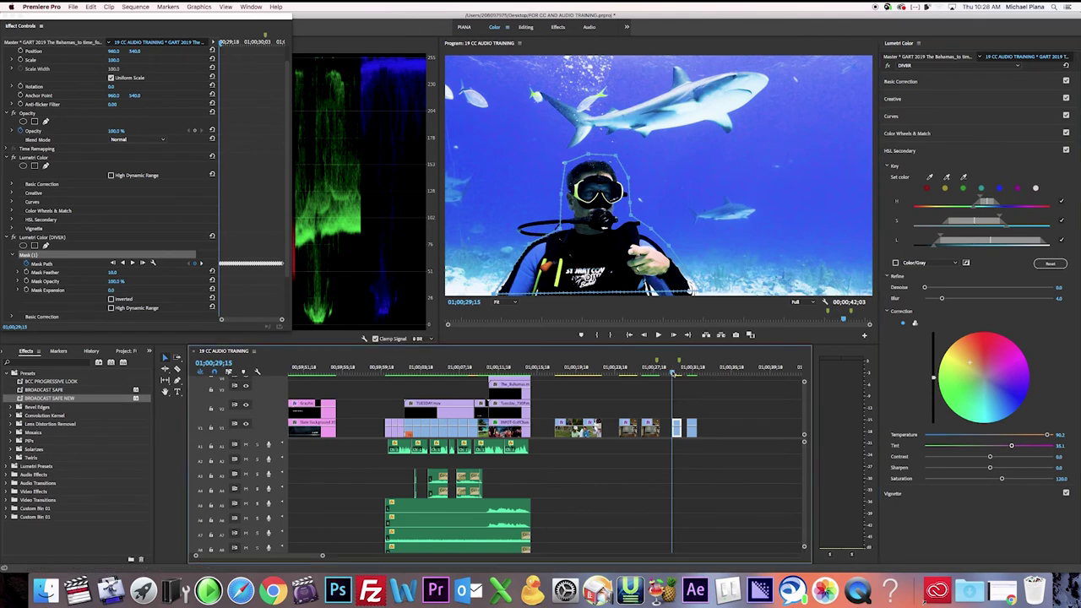
pyautogui.press('i')
pyautogui.press('Down')
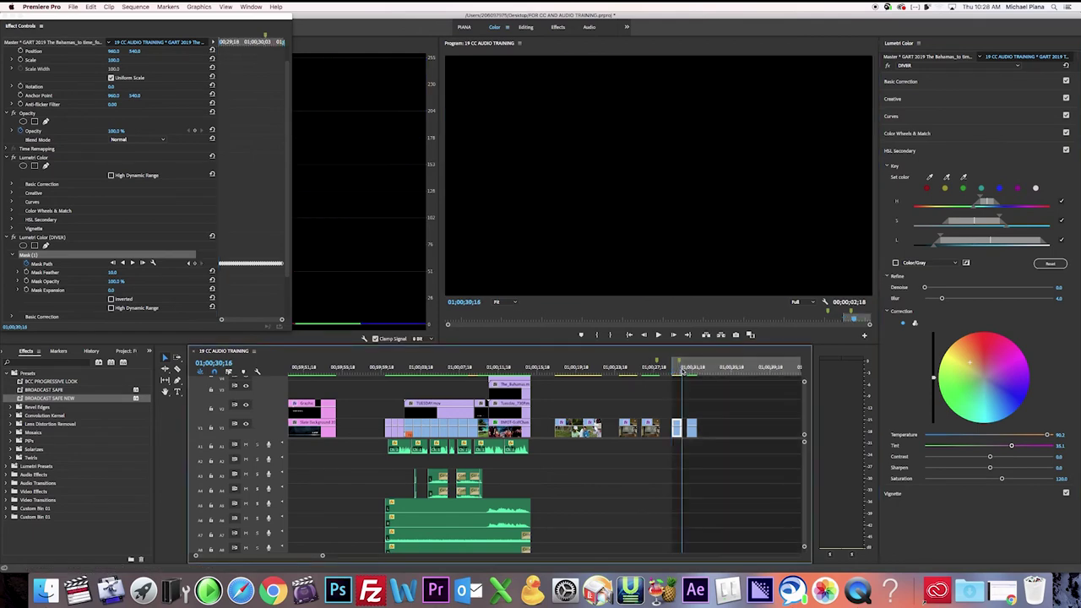
pyautogui.press('o')
pyautogui.click(135, 6)
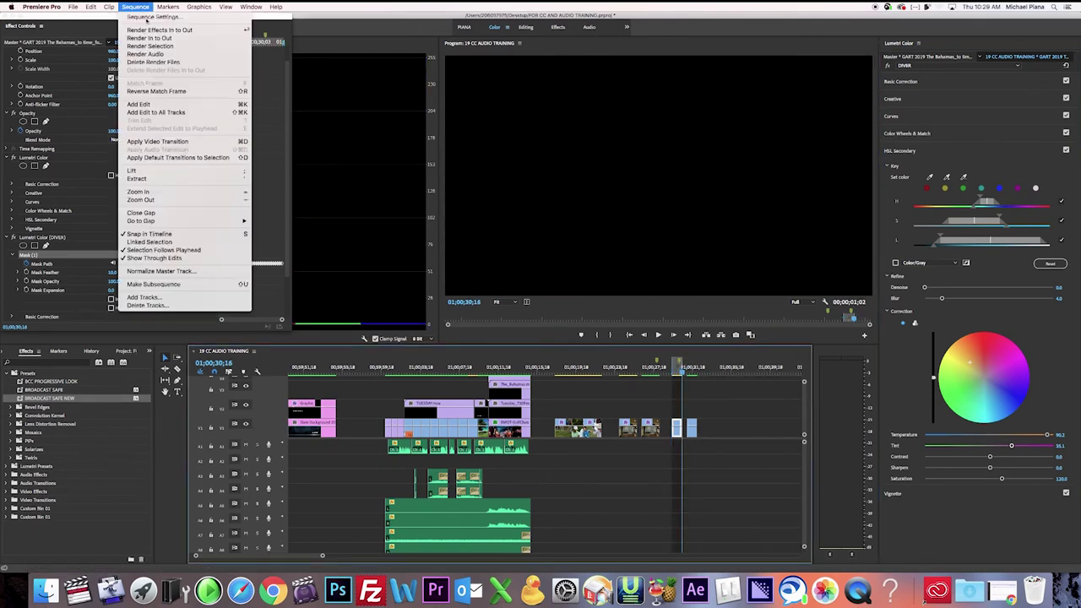
pyautogui.click(149, 38)
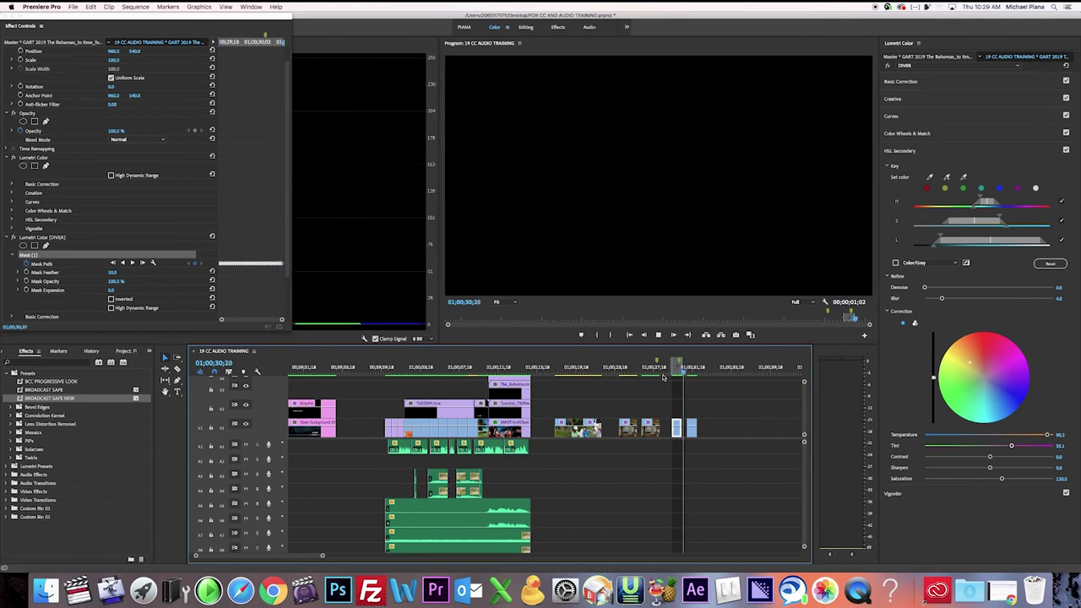
# - Play back the rendered diver clip to review the warmed skin tone
pyautogui.click(674, 372)
pyautogui.press('space')
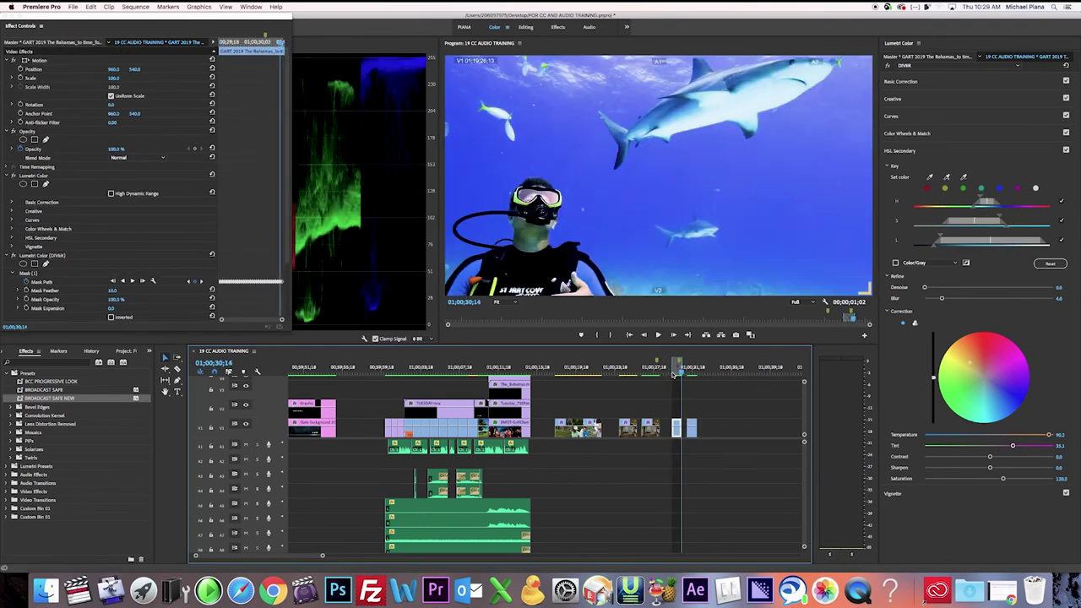
pyautogui.press('space')
pyautogui.press('Left')
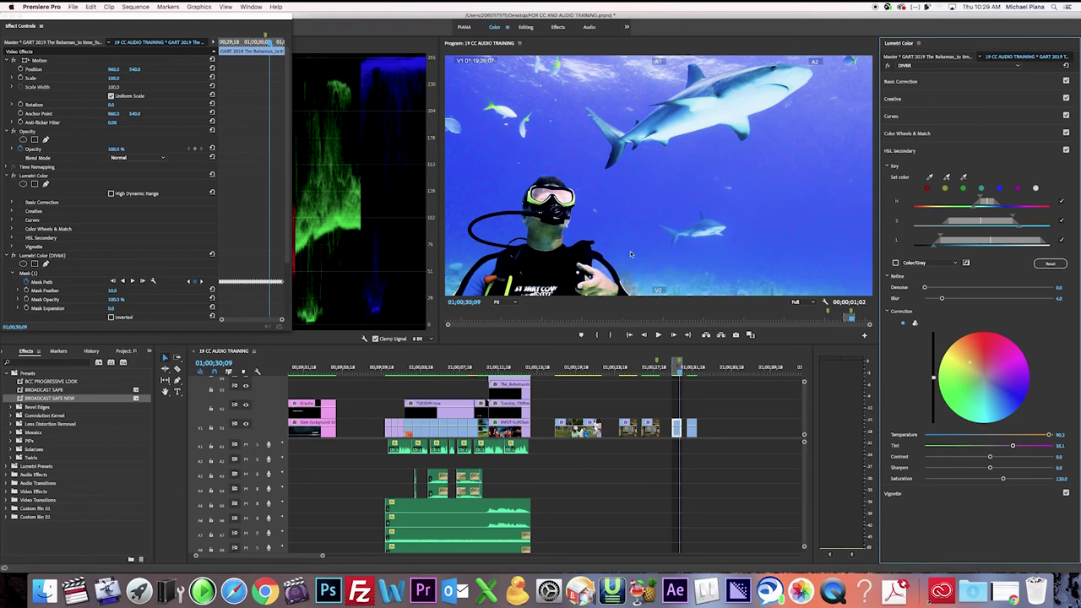
# - Pick the add-colour eyedropper for the key and run a command from the Sequence menu
pyautogui.click(946, 179)
pyautogui.click(135, 7)
pyautogui.click(250, 86)
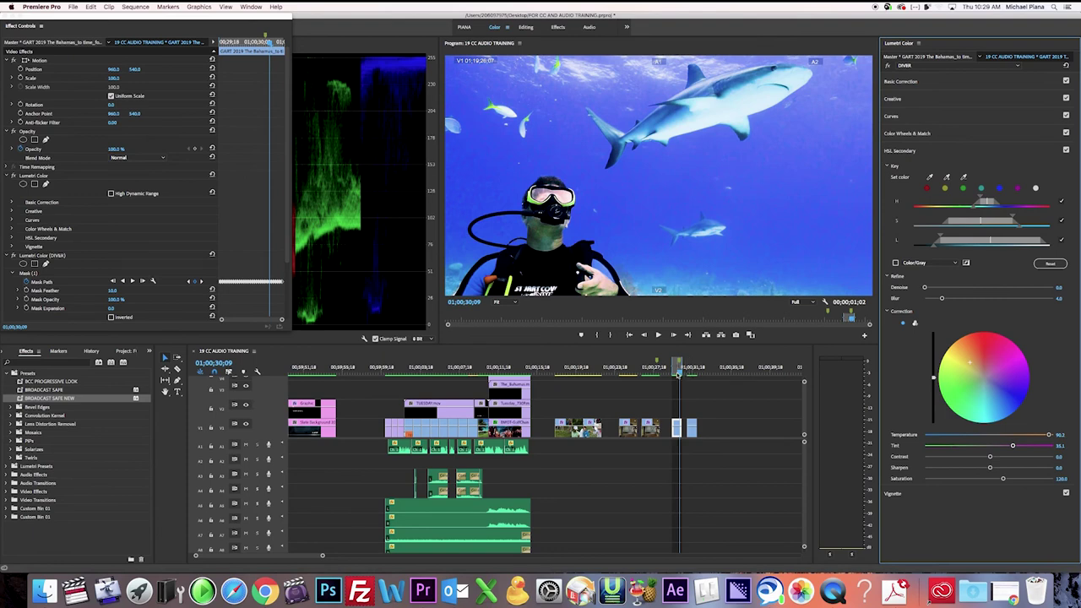
# - Play the graded diver shot into the next clip, warmed by its SKIN key (Temperature 79.1), then stop
pyautogui.click(672, 376)
pyautogui.press('space')
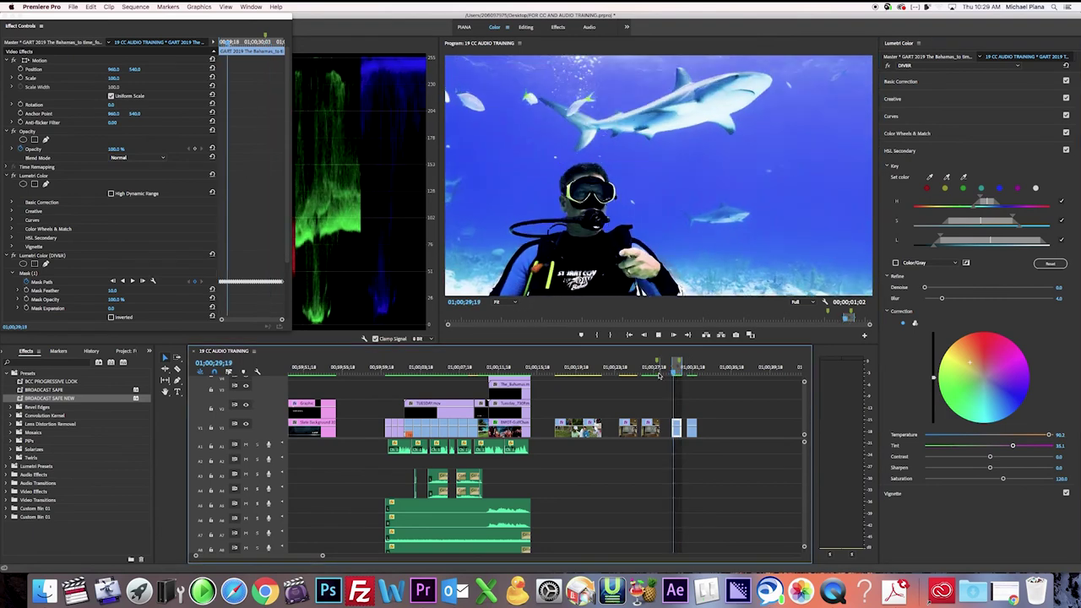
pyautogui.click(667, 375)
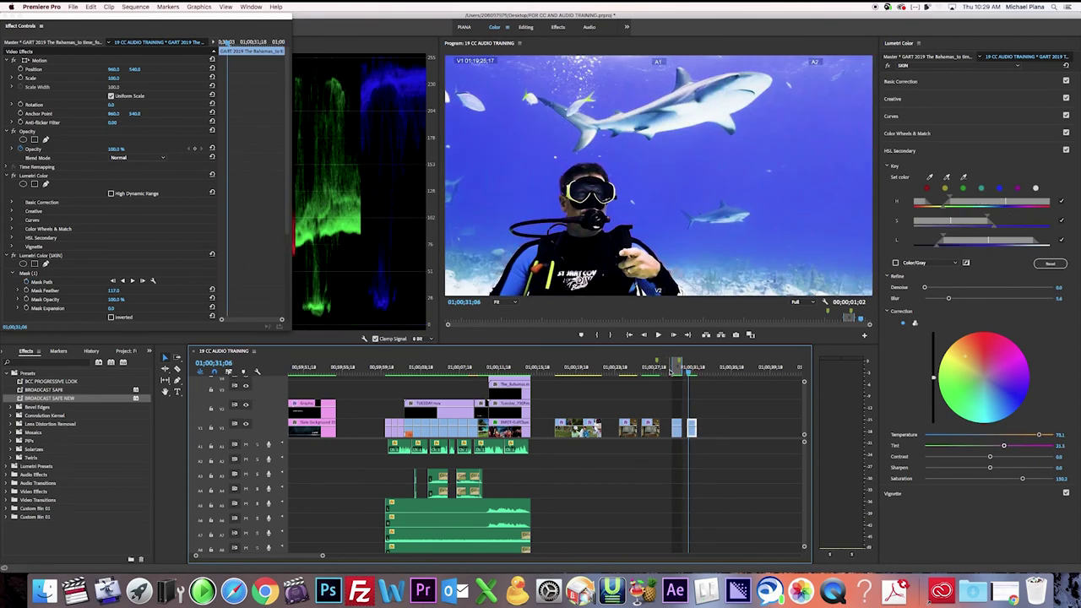
pyautogui.press('space')
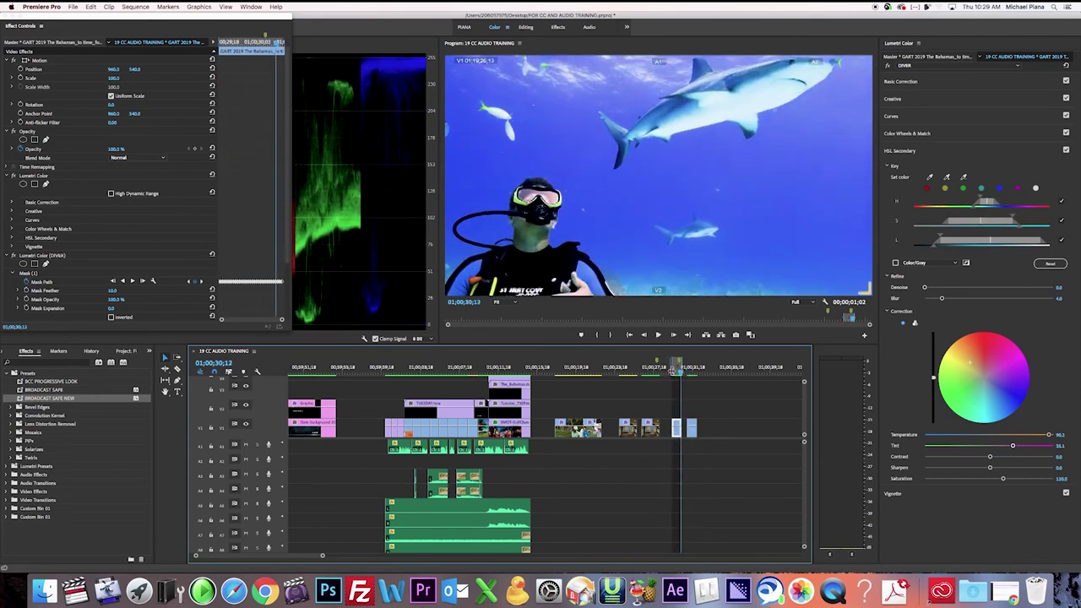
pyautogui.press('space')
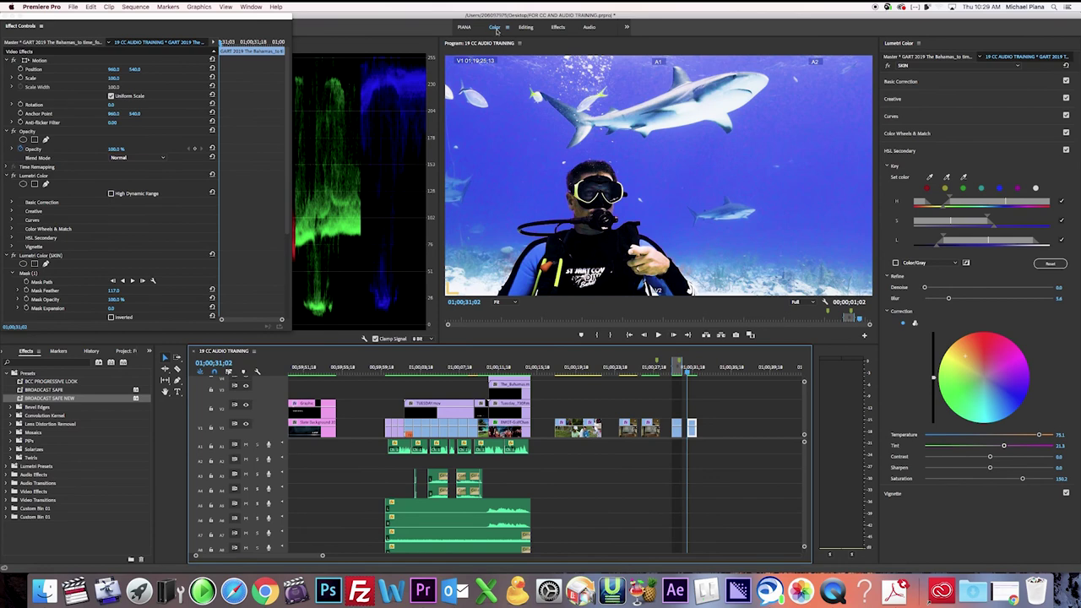
# - In the PIANA workspace, load the original clip with Match Frame (F) and play the sequence
pyautogui.click(464, 27)
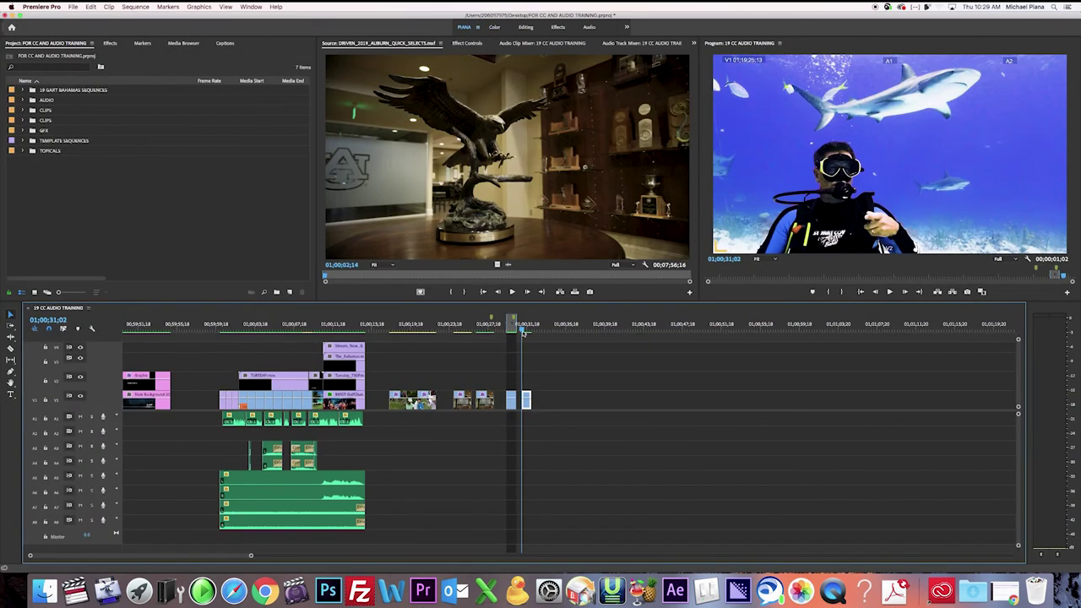
pyautogui.press('f')
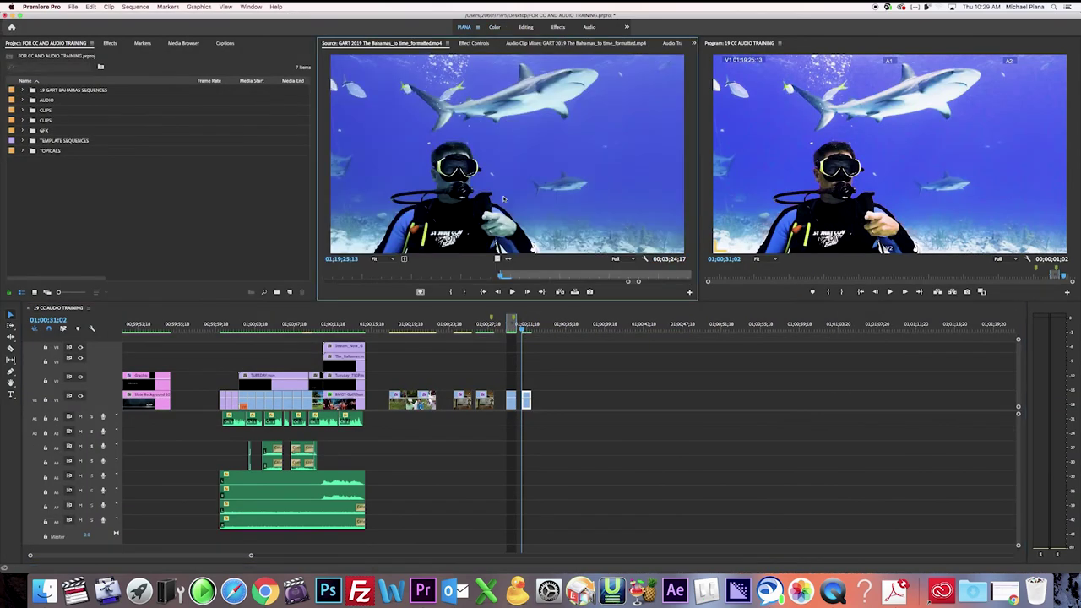
pyautogui.click(523, 329)
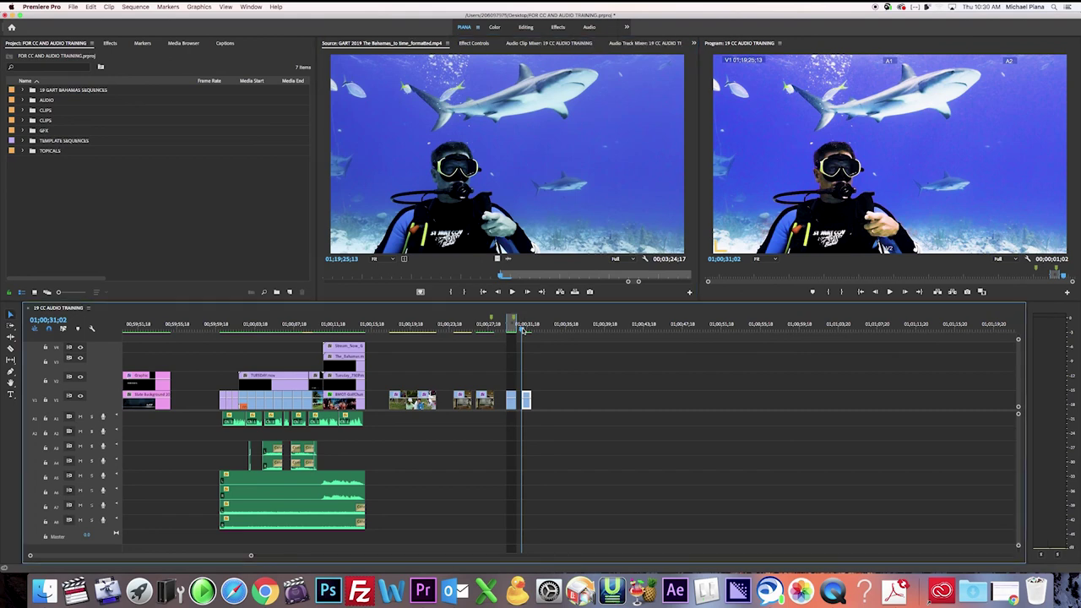
pyautogui.press('space')
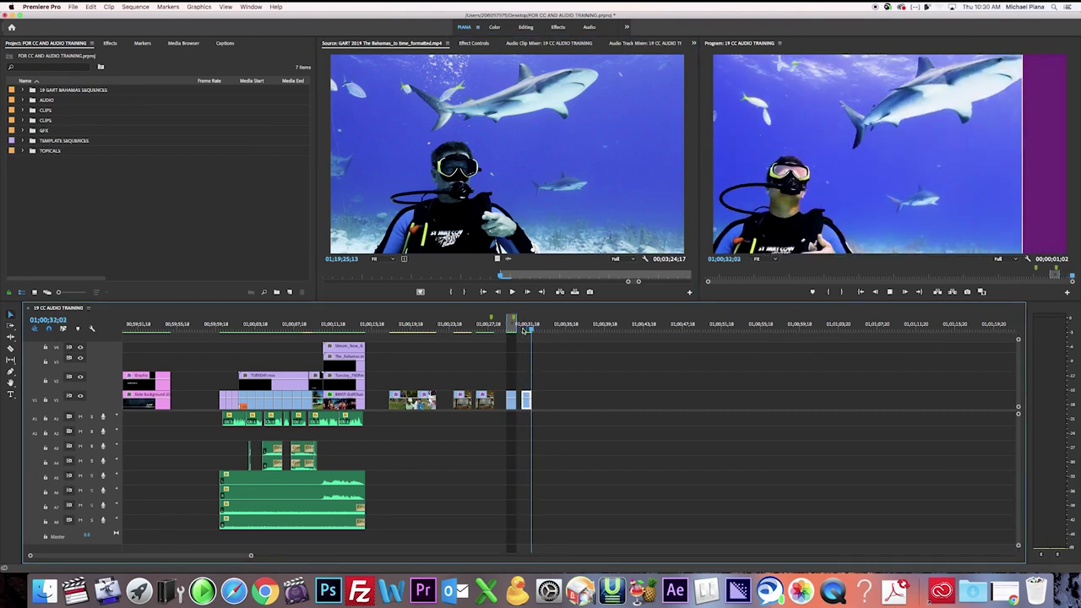
# - Stop playback on the diver clip at 01;00;30;07 and return to the Color workspace
pyautogui.click(523, 334)
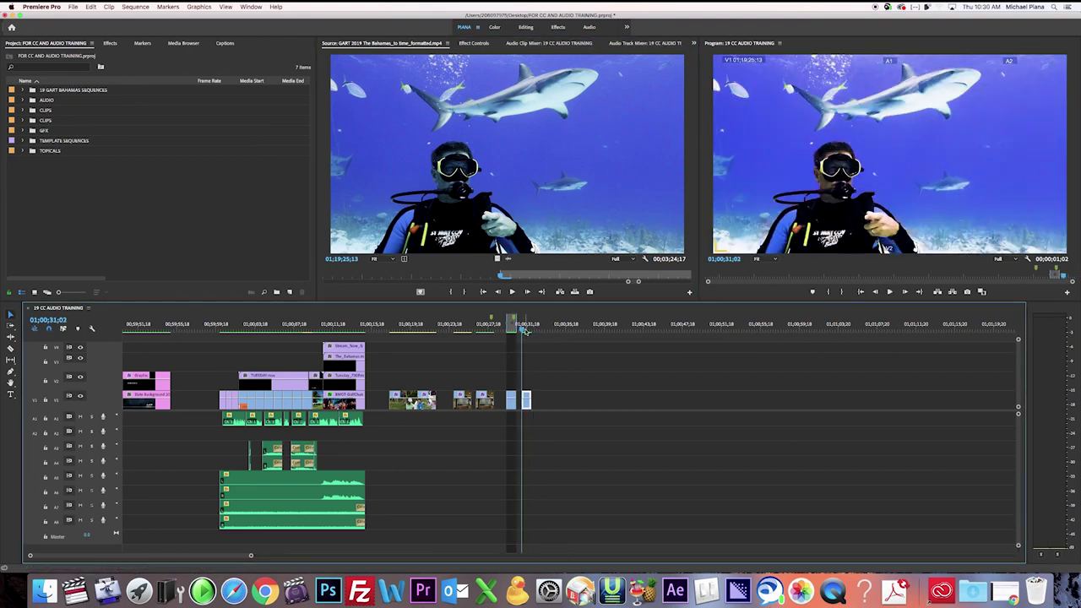
pyautogui.click(513, 328)
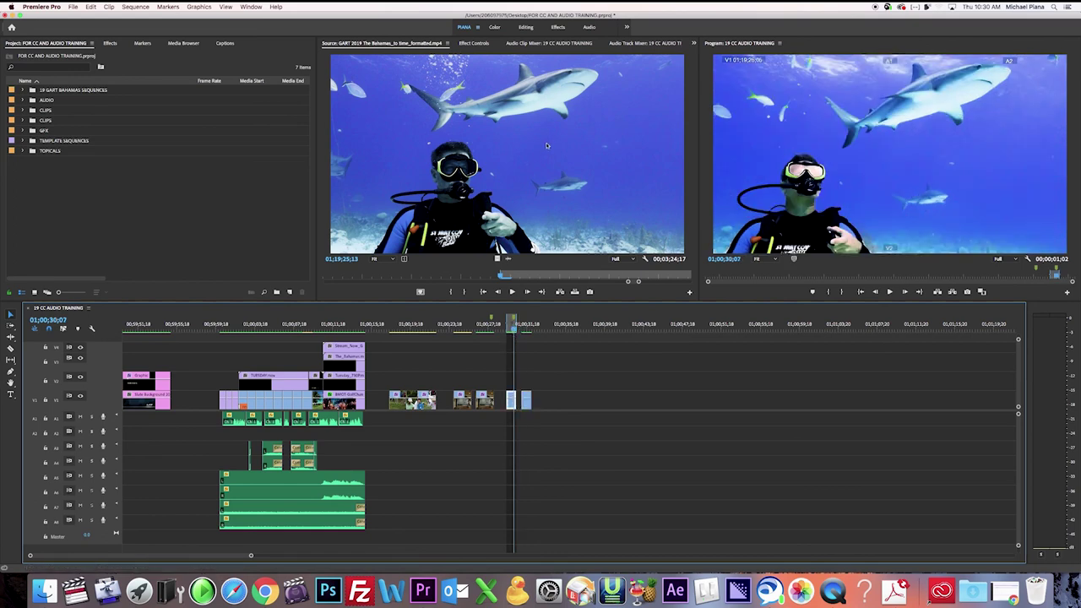
pyautogui.click(495, 27)
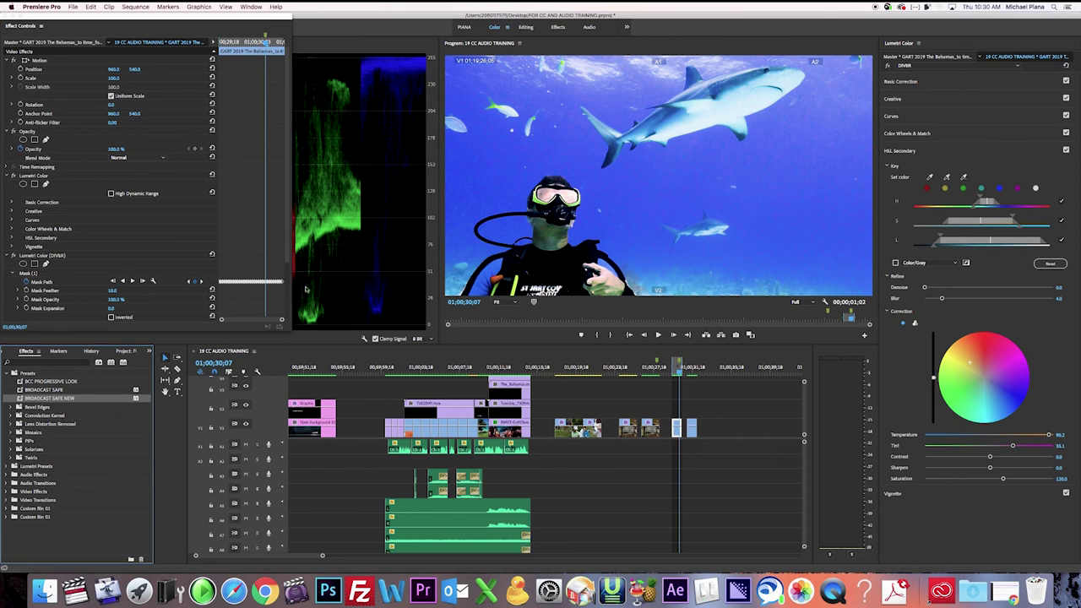
# - Select the diver's Mask (1), feathered to 84, and play the graded shot from 01;00;29;15
pyautogui.click(35, 274)
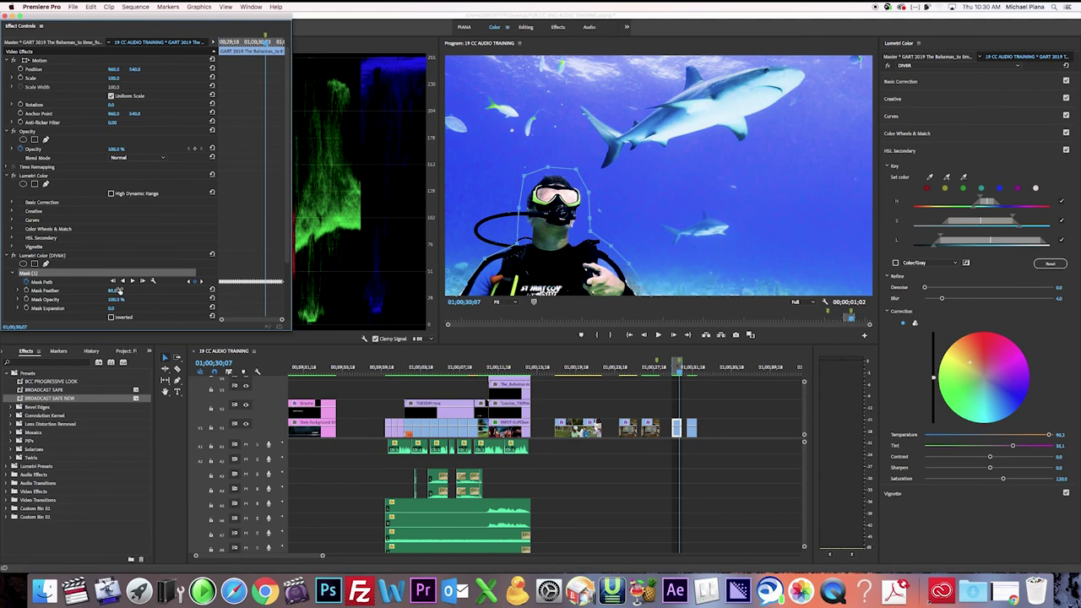
pyautogui.click(673, 371)
pyautogui.press('space')
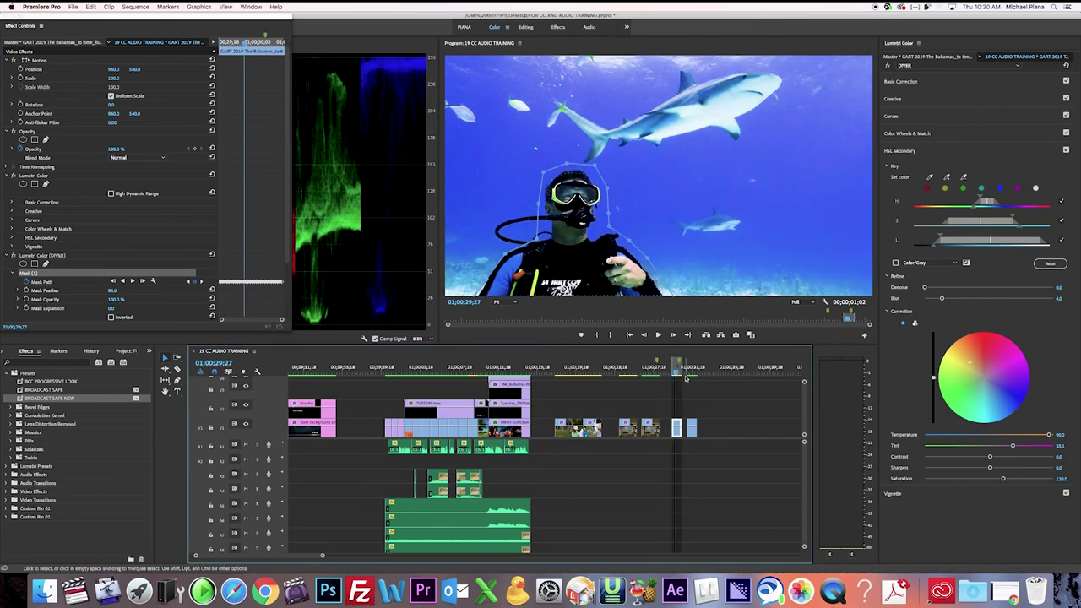